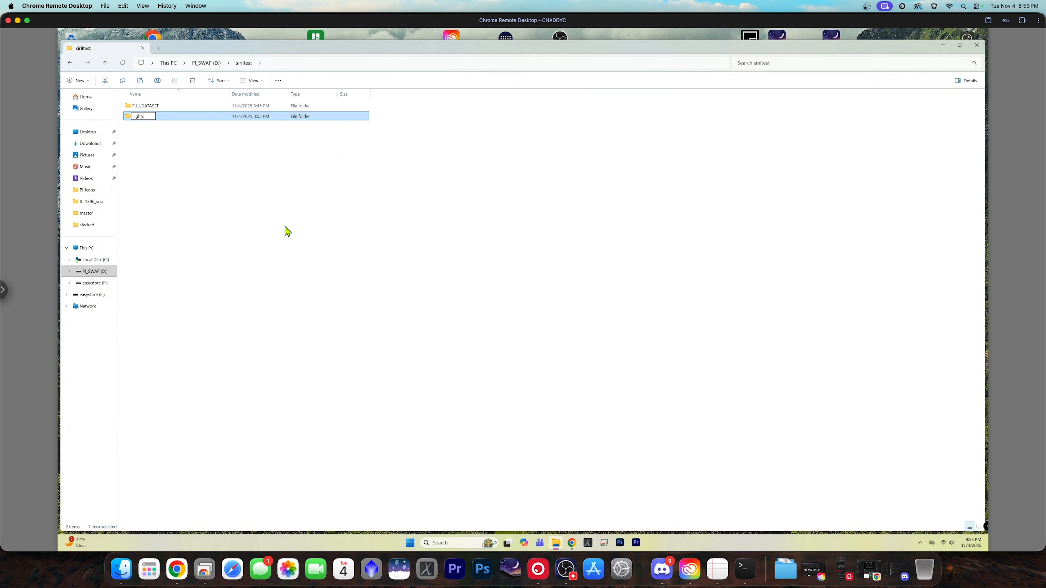
# Step: Name the new folder in siriltest Lights, minimize the file window and launch Siril
pyautogui.press('Return')
pyautogui.click(943, 44)
pyautogui.doubleClick(749, 111)
# Step: Look up Blink_Browse_Filter_Sort.py in the scripts repository list and close the preferences without applying changes
pyautogui.click(202, 34)
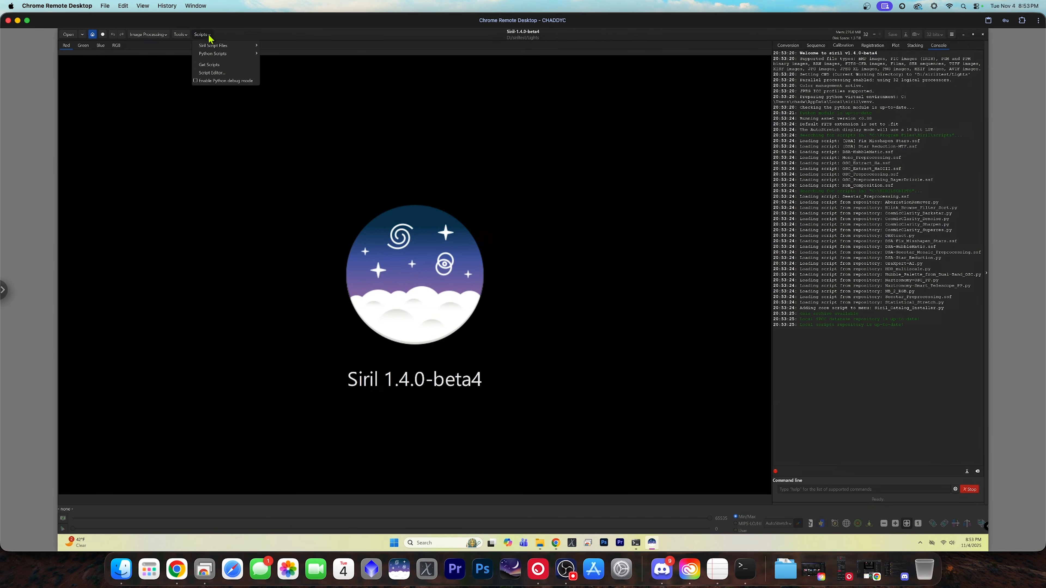
pyautogui.click(215, 72)
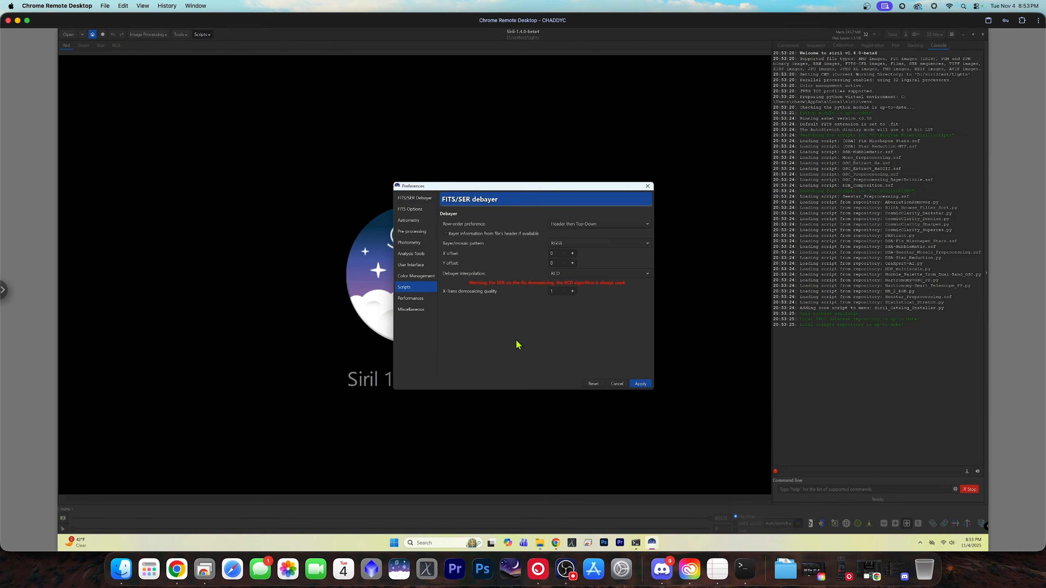
pyautogui.scroll(-4, 549, 348)
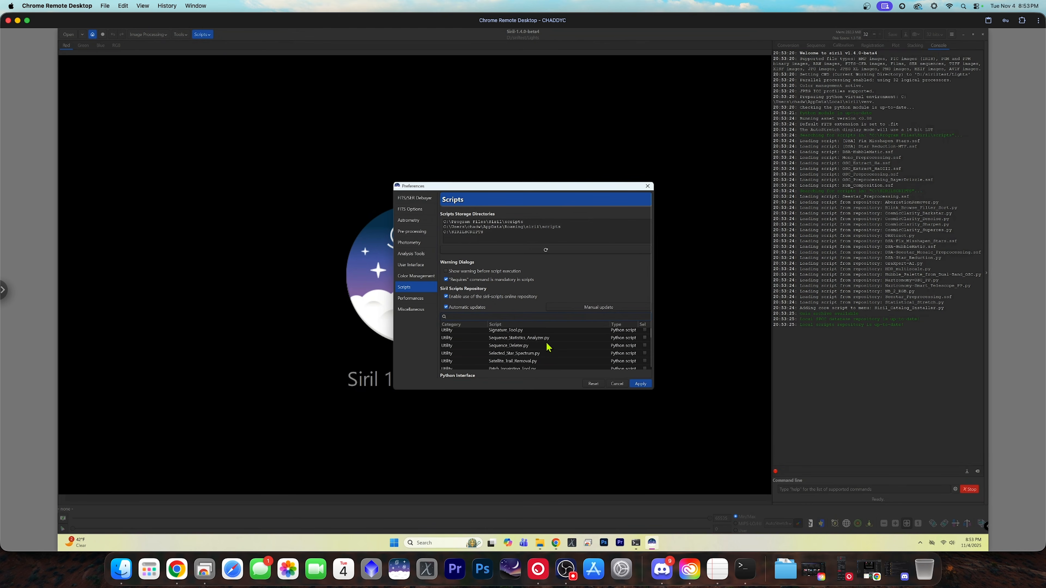
pyautogui.scroll(-5, 546, 348)
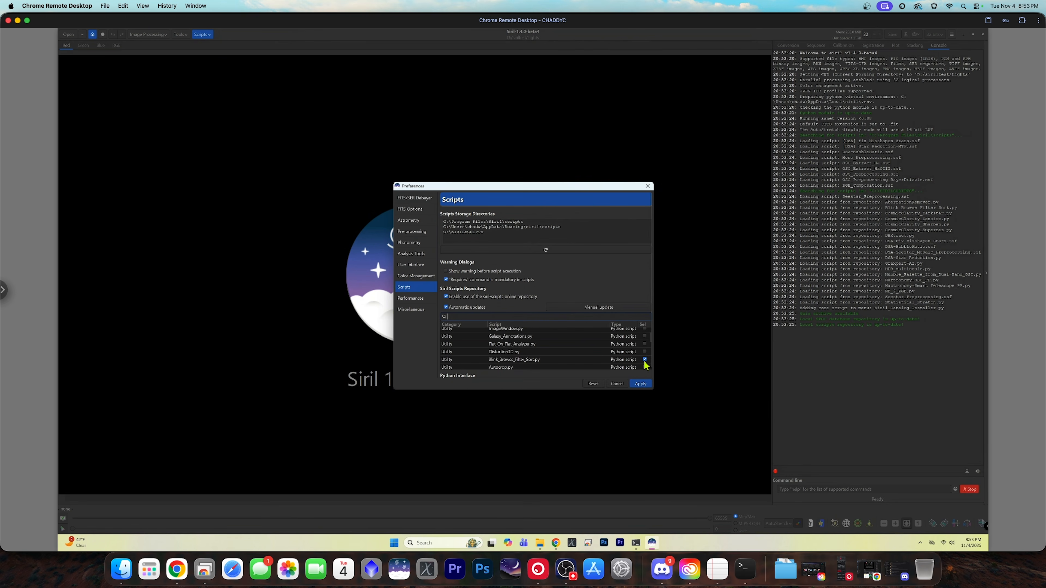
pyautogui.click(616, 384)
# Step: Run the Python utility script Blink_Browse_Filter_Sort.py
pyautogui.click(206, 35)
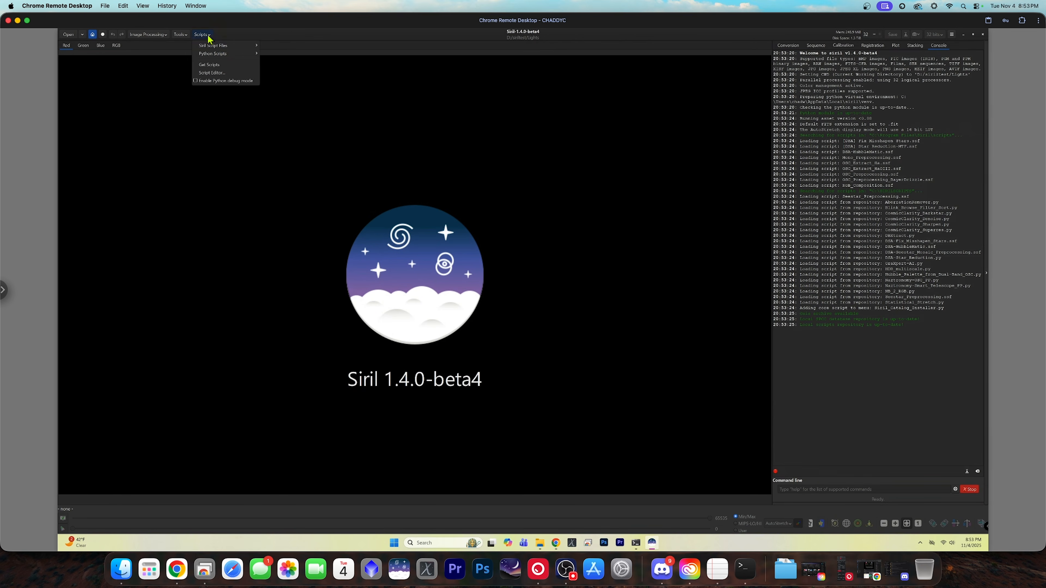
pyautogui.moveTo(212, 60)
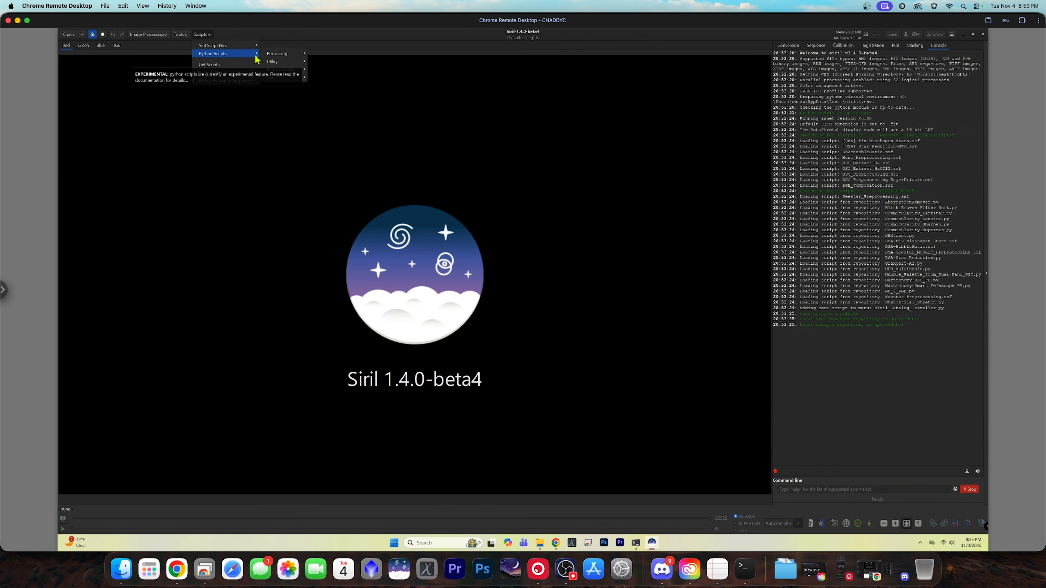
pyautogui.moveTo(275, 65)
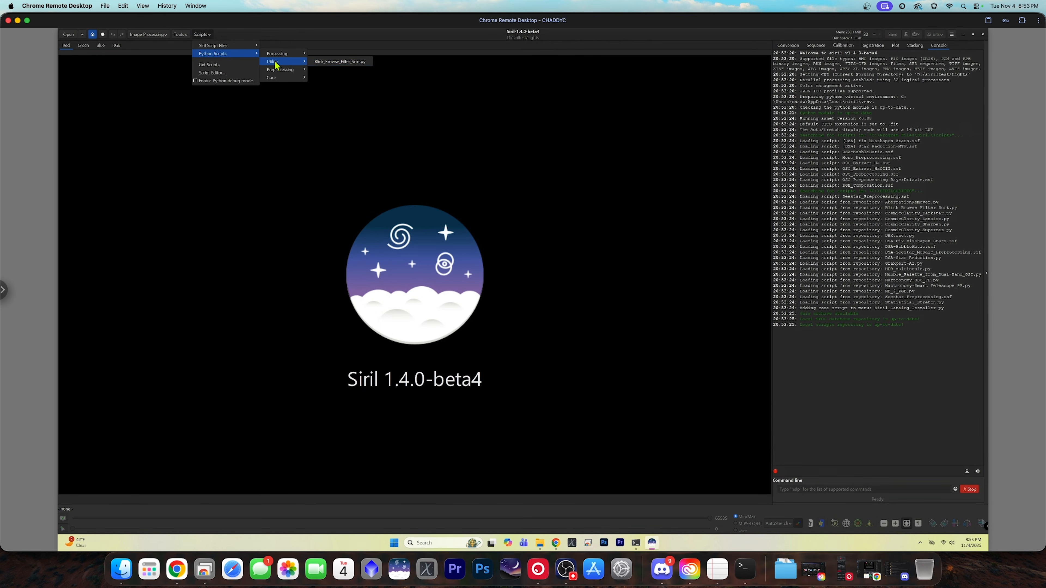
pyautogui.click(333, 64)
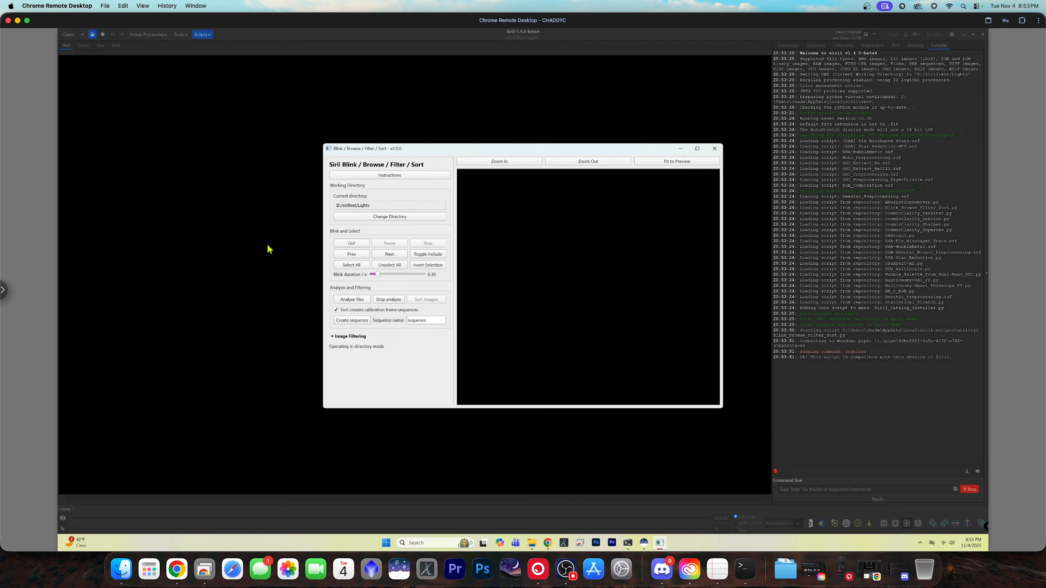
# Step: Change the script's working directory to the FULLDATASET folder inside siriltest
pyautogui.click(401, 218)
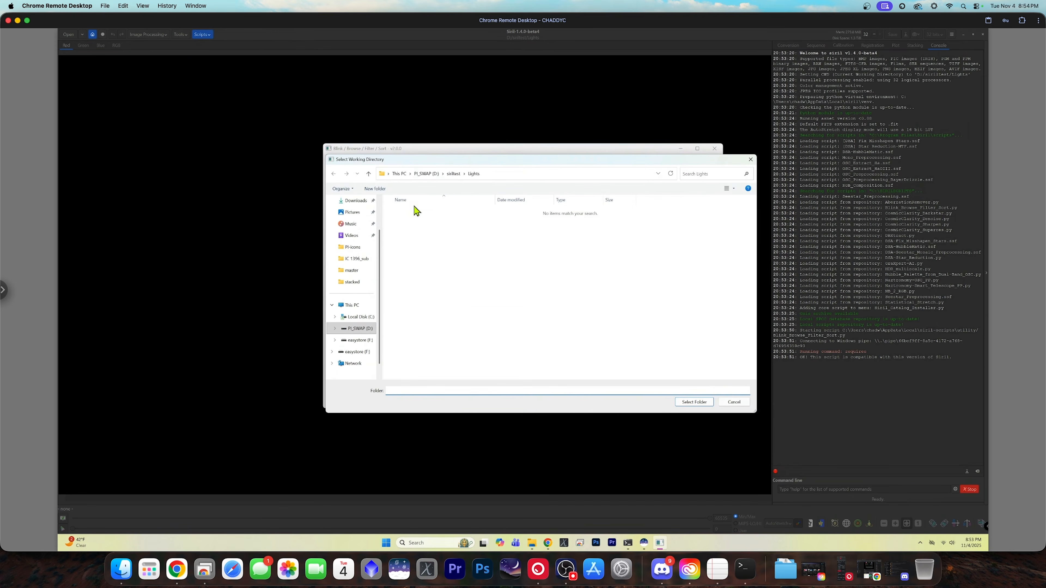
pyautogui.click(454, 175)
pyautogui.click(420, 213)
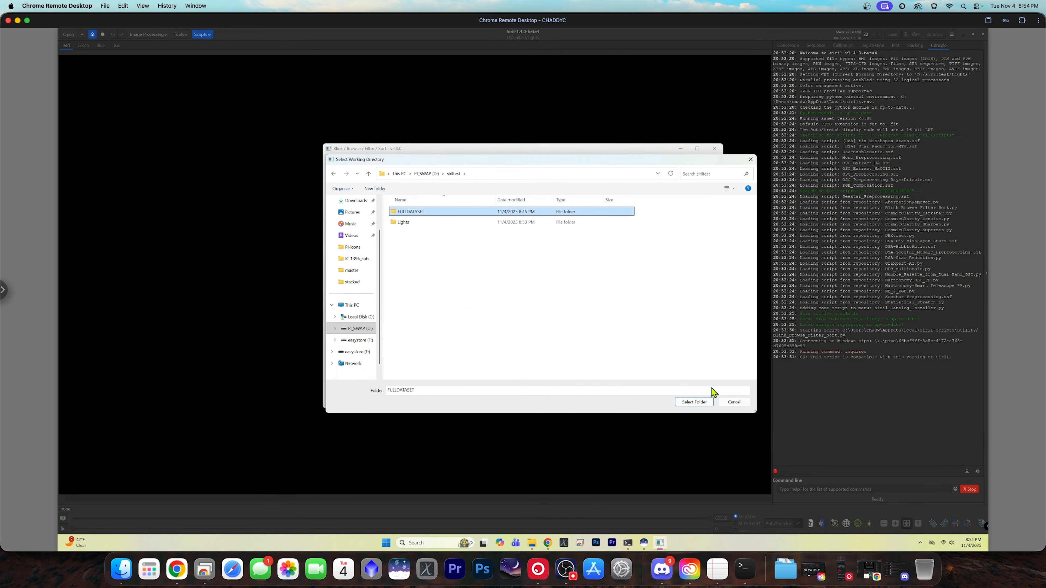
pyautogui.click(696, 403)
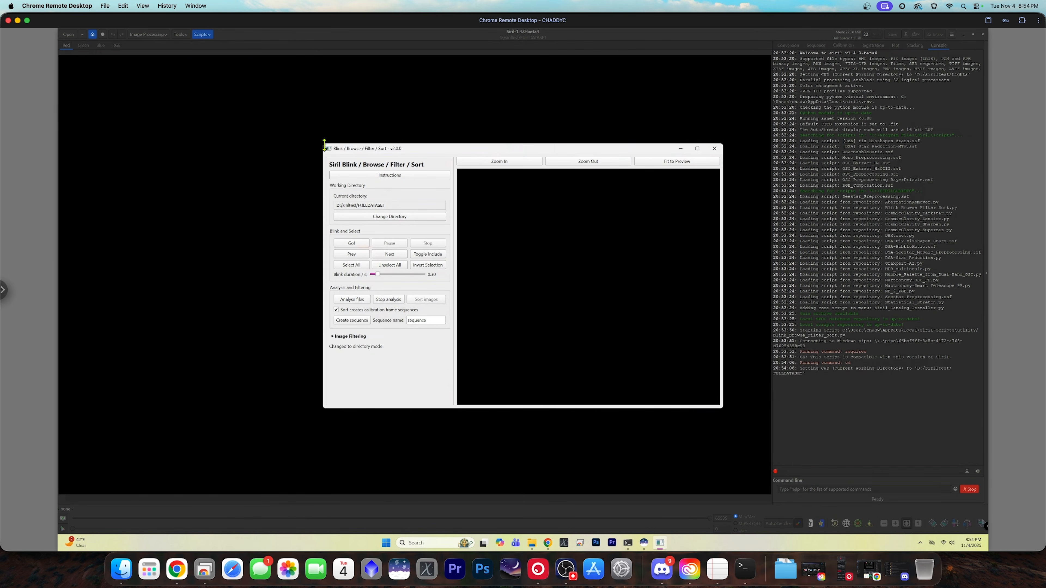
# Step: Enlarge the script window, blink through the frames of the dataset and pause the playback
pyautogui.moveTo(325, 145); pyautogui.dragTo(256, 91)
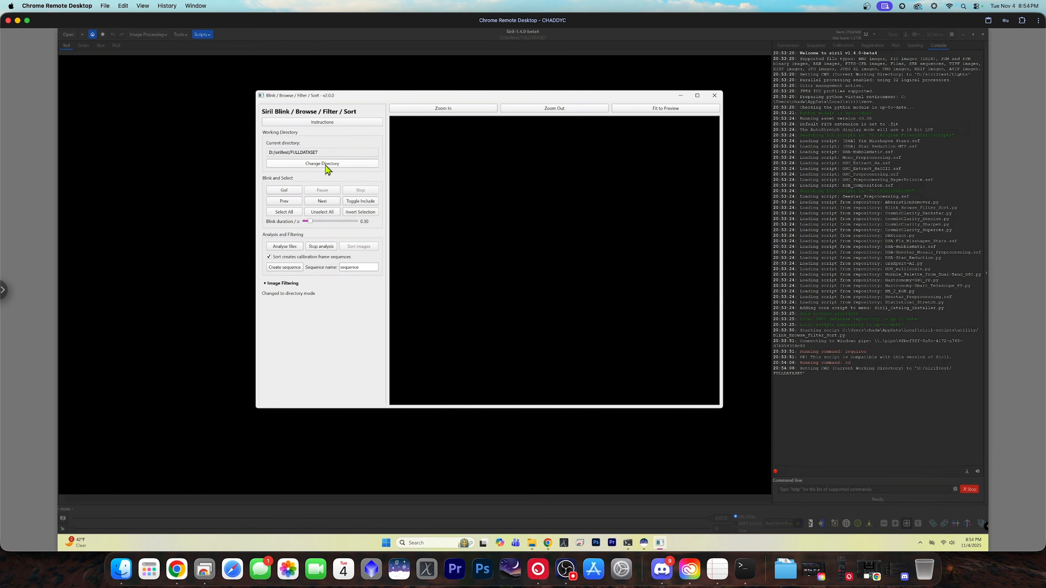
pyautogui.click(289, 191)
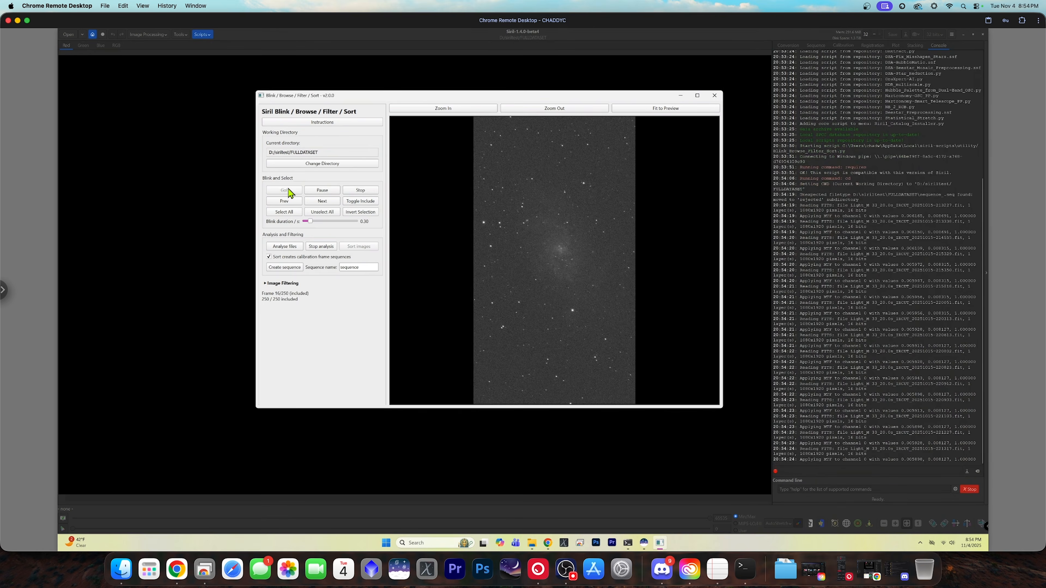
pyautogui.click(323, 193)
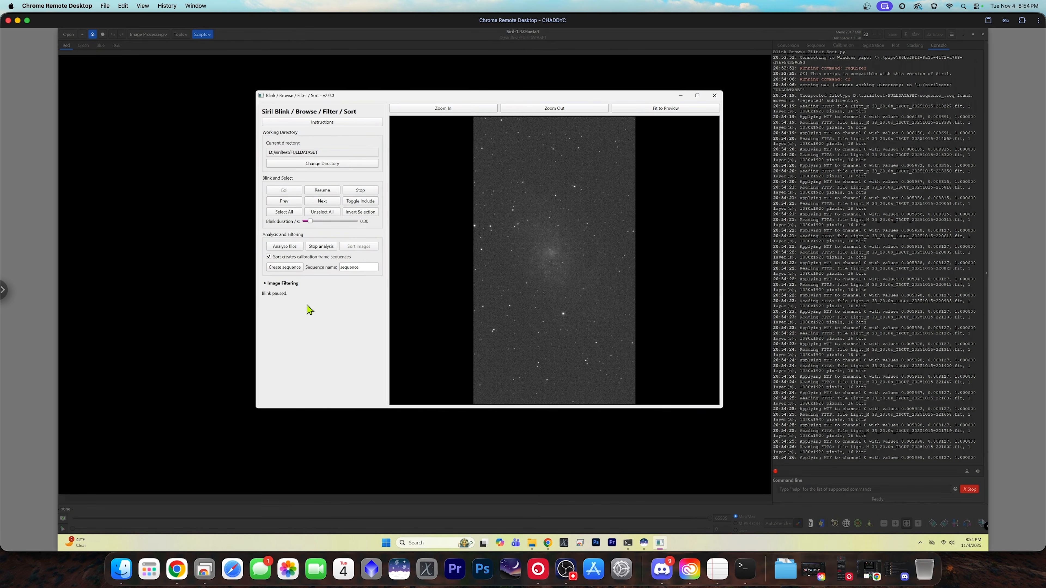
# Step: Move the script window aside, analyse all image files and expand the Image Filtering options
pyautogui.moveTo(362, 97); pyautogui.dragTo(184, 82)
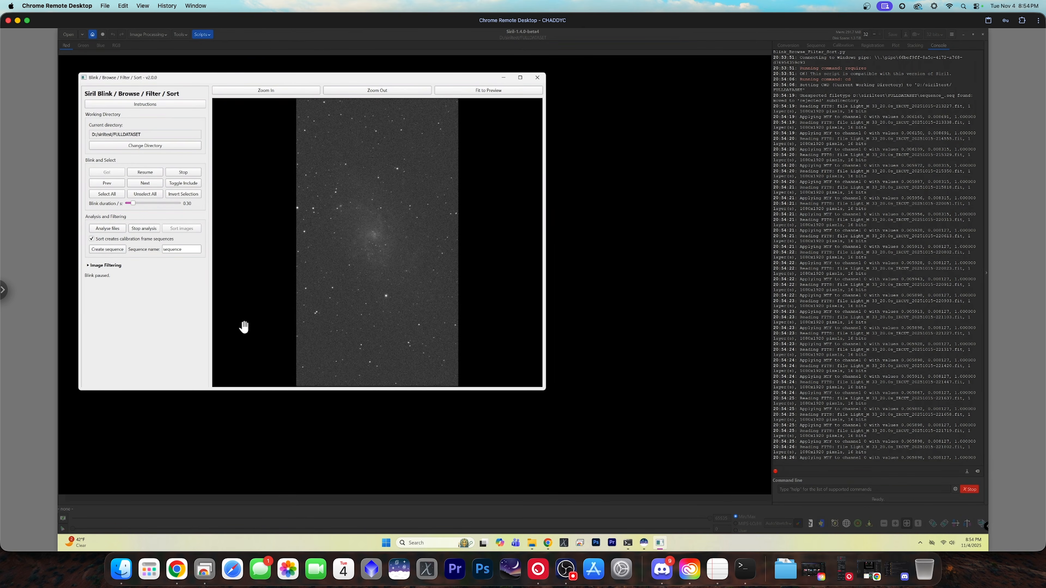
pyautogui.click(107, 229)
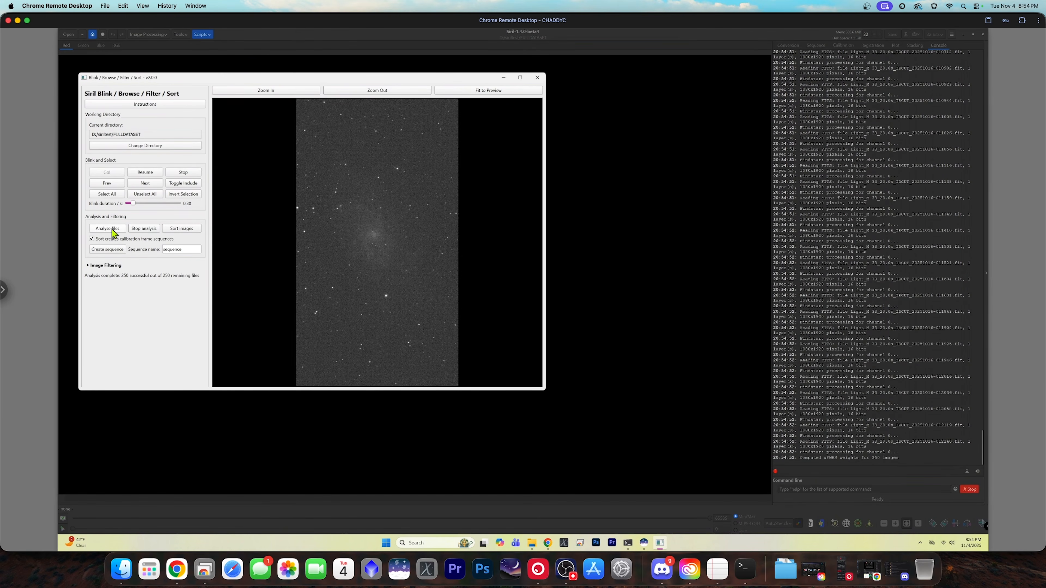
pyautogui.click(90, 267)
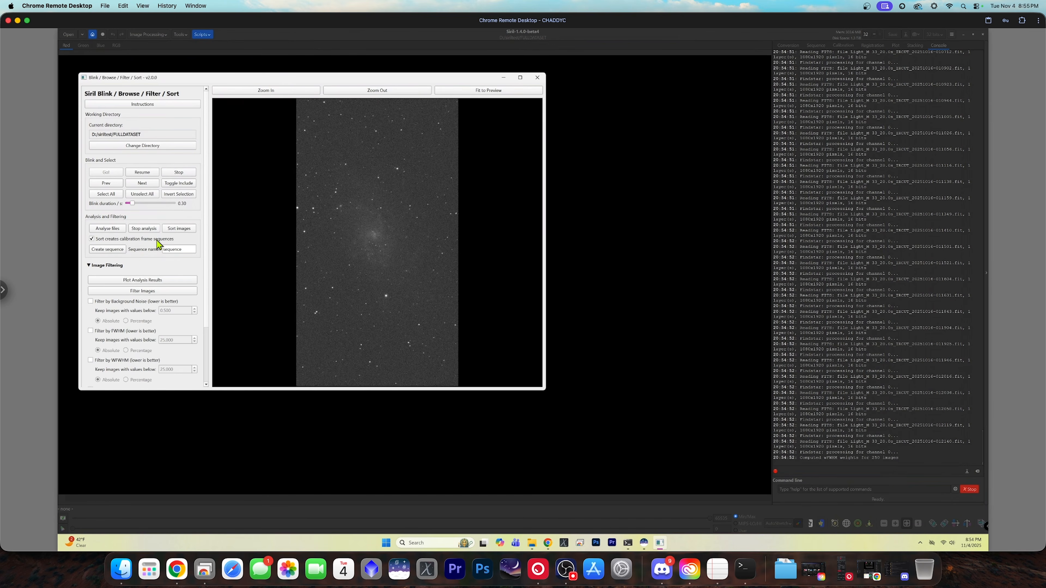
# Step: Read through the script's instructions and close them
pyautogui.click(152, 104)
pyautogui.scroll(-4, 342, 237)
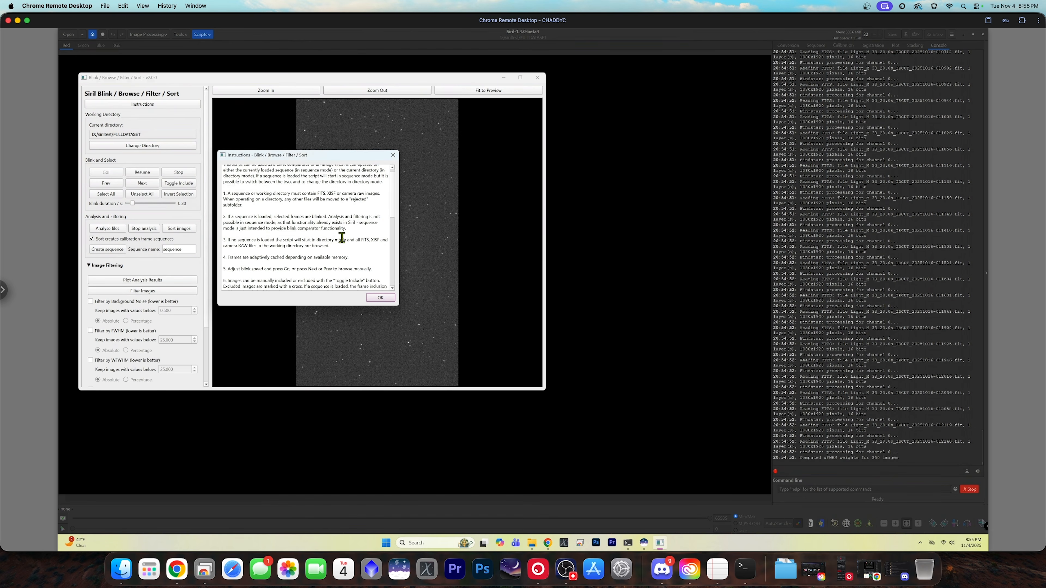
pyautogui.scroll(3, 391, 218)
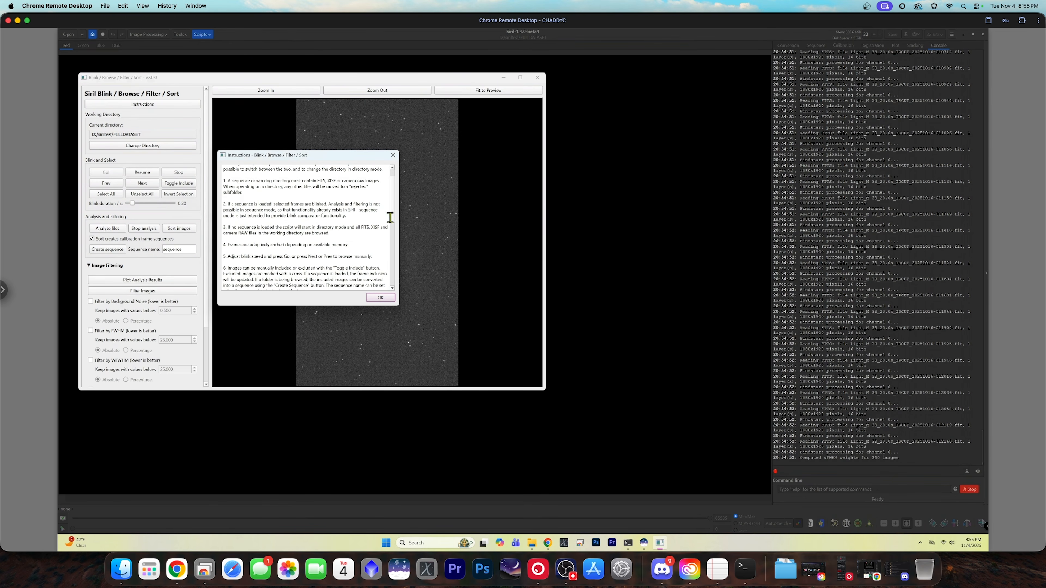
pyautogui.click(381, 298)
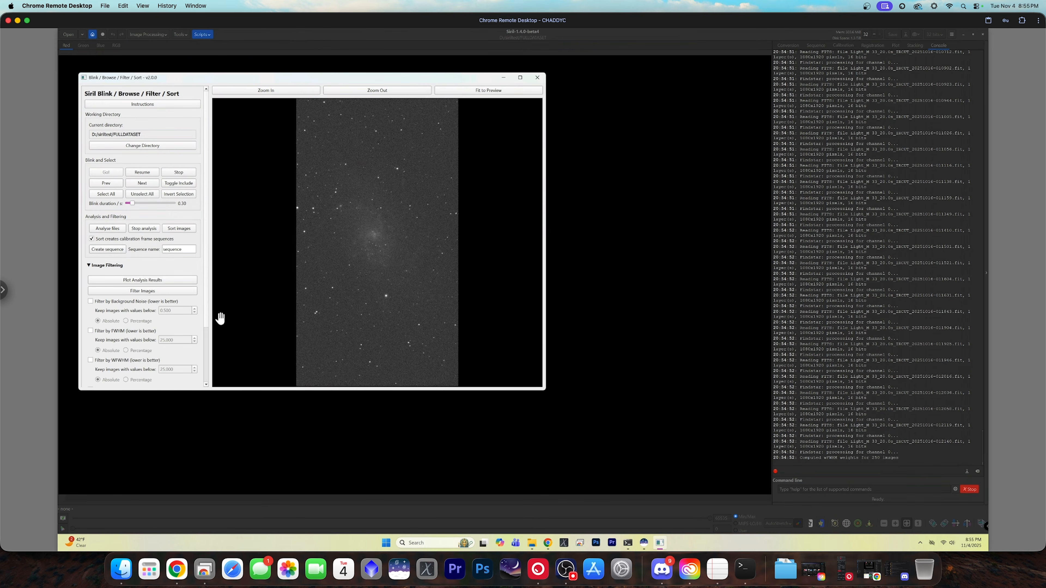
# Step: Plot the analysis results and fit the figure window beside the script window so all graphs are shown
pyautogui.click(156, 281)
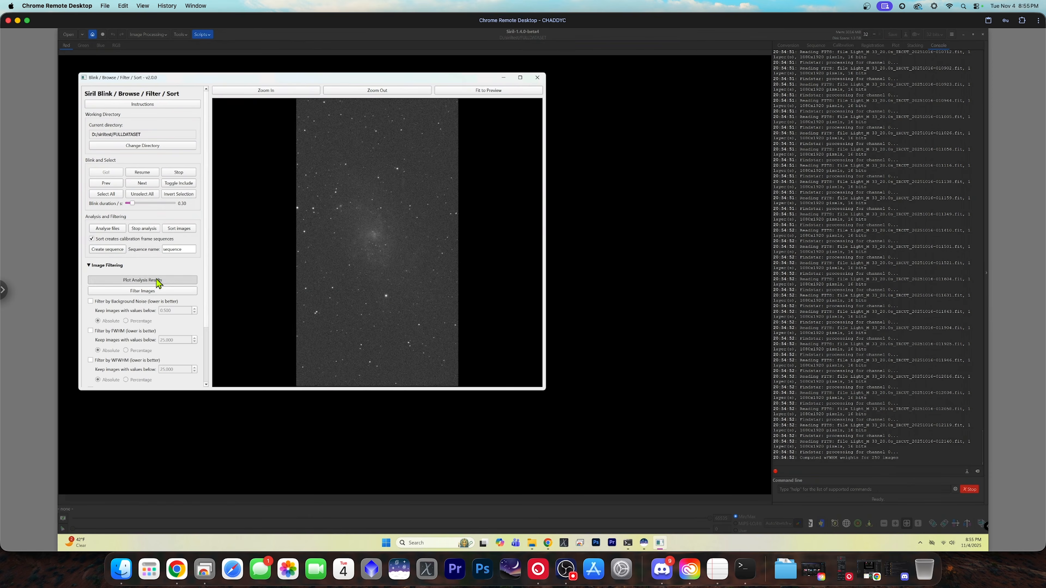
pyautogui.moveTo(225, 40); pyautogui.dragTo(739, 55)
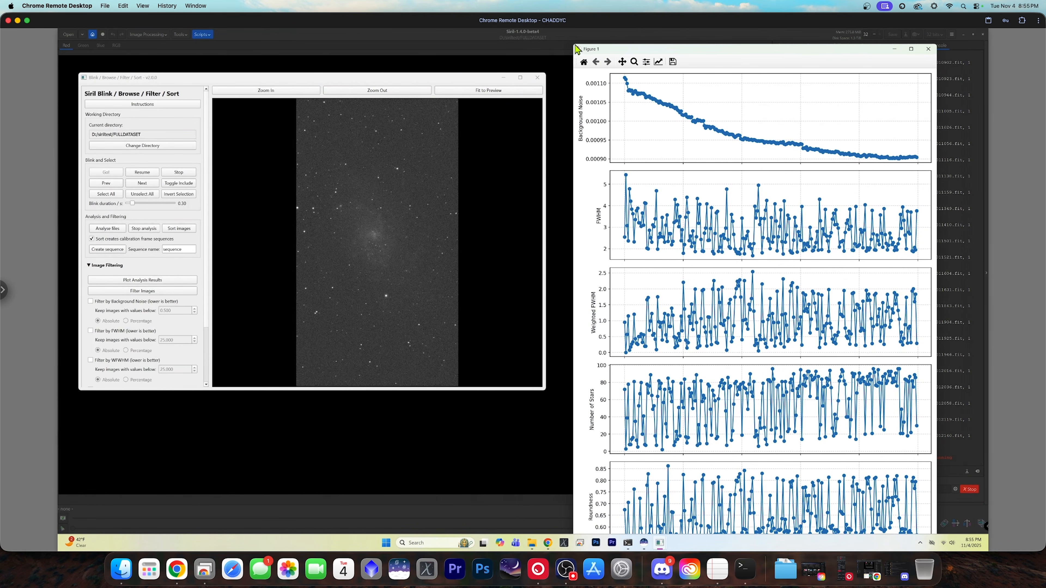
pyautogui.moveTo(586, 43); pyautogui.dragTo(604, 128)
pyautogui.moveTo(716, 136); pyautogui.dragTo(726, 63)
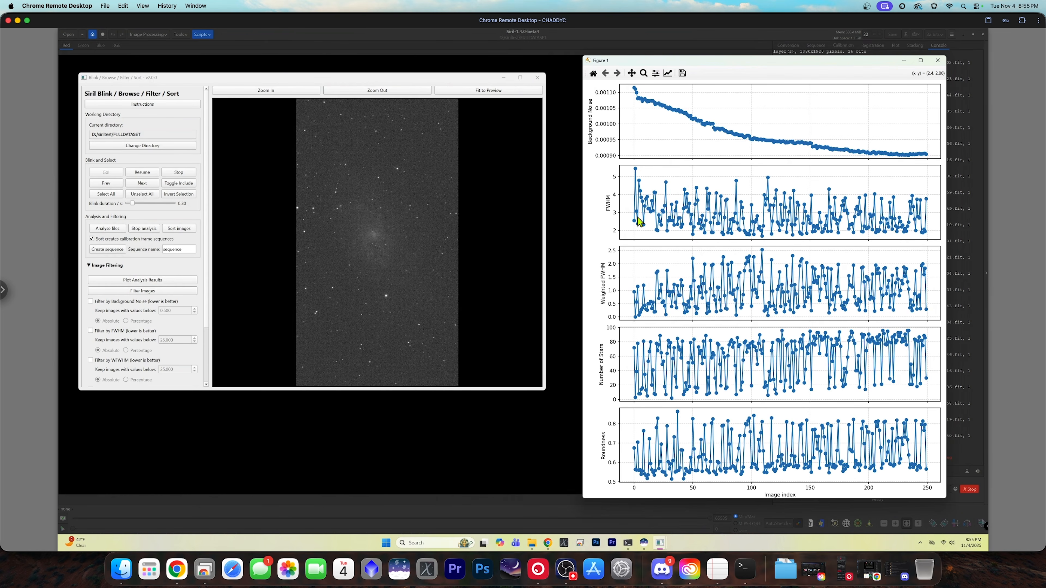
# Step: Filter the images by background noise, keeping those with absolute values below 0.001
pyautogui.scroll(-3, 147, 304)
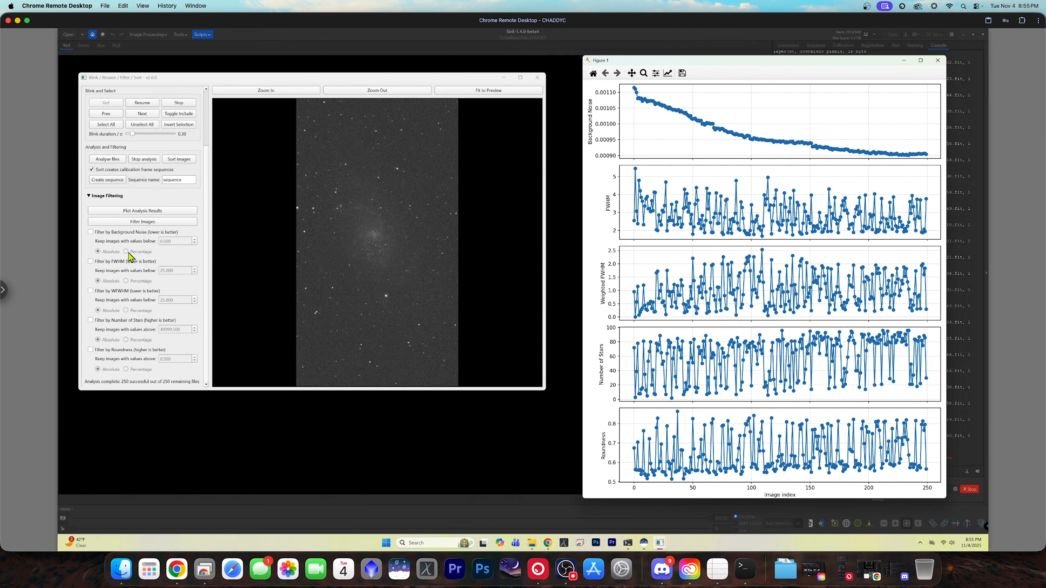
pyautogui.click(91, 232)
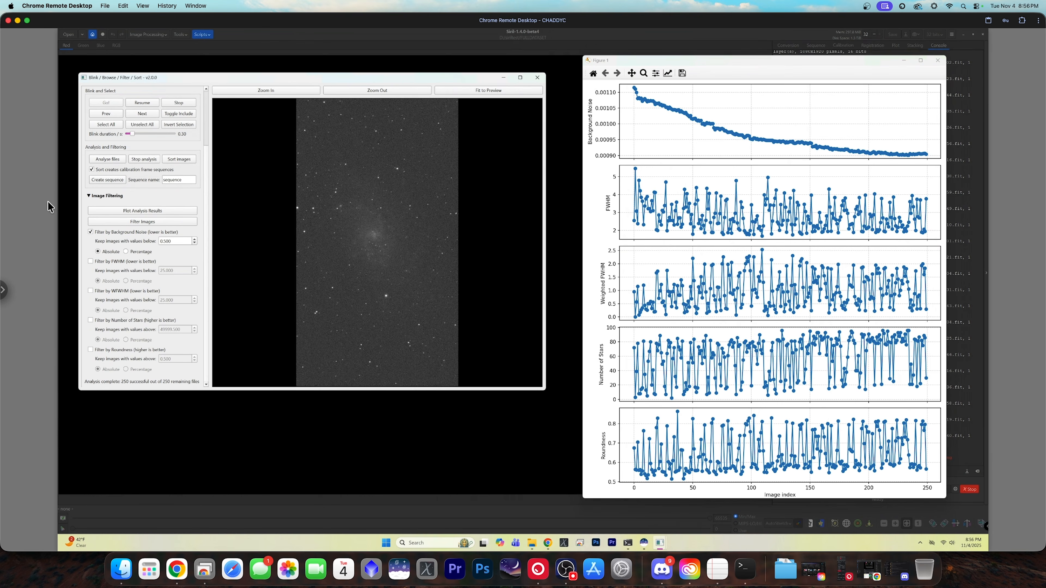
pyautogui.moveTo(179, 241); pyautogui.dragTo(132, 241)
pyautogui.click(148, 222)
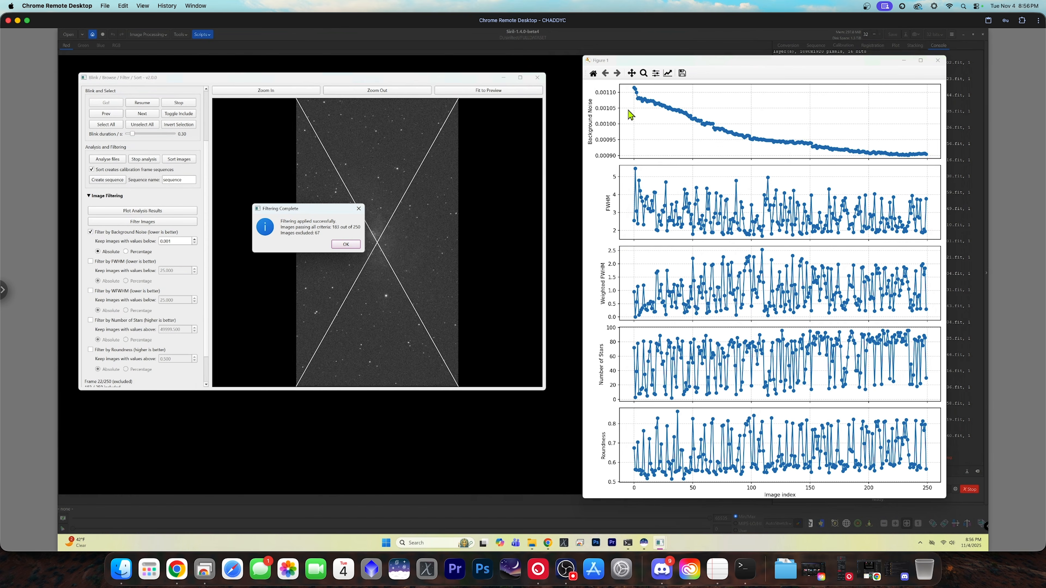
pyautogui.click(345, 244)
# Step: Add a filter by number of stars, keeping images with values above 60.000, and apply the filtering
pyautogui.scroll(-2, 146, 323)
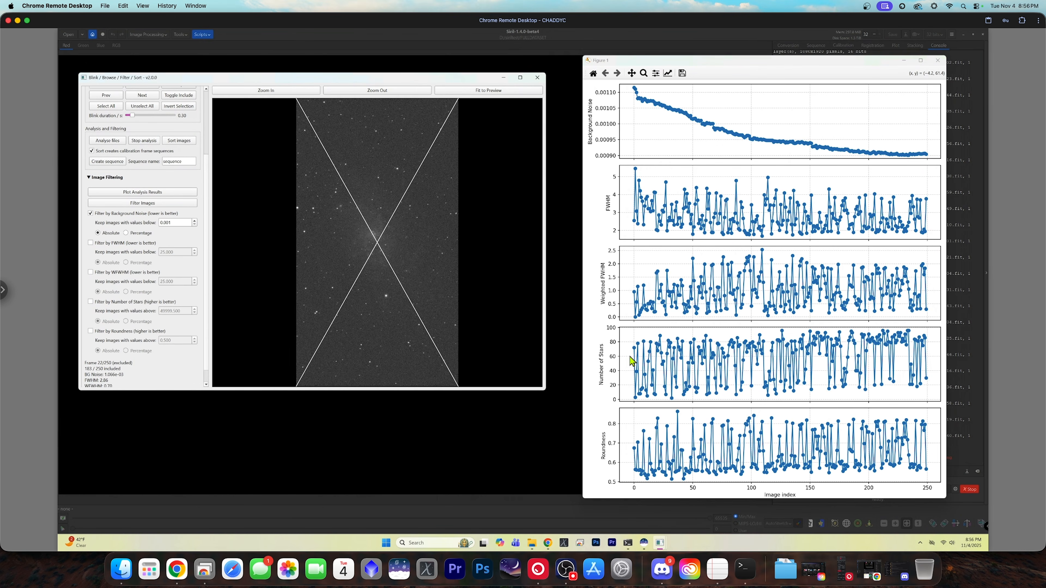
pyautogui.click(91, 302)
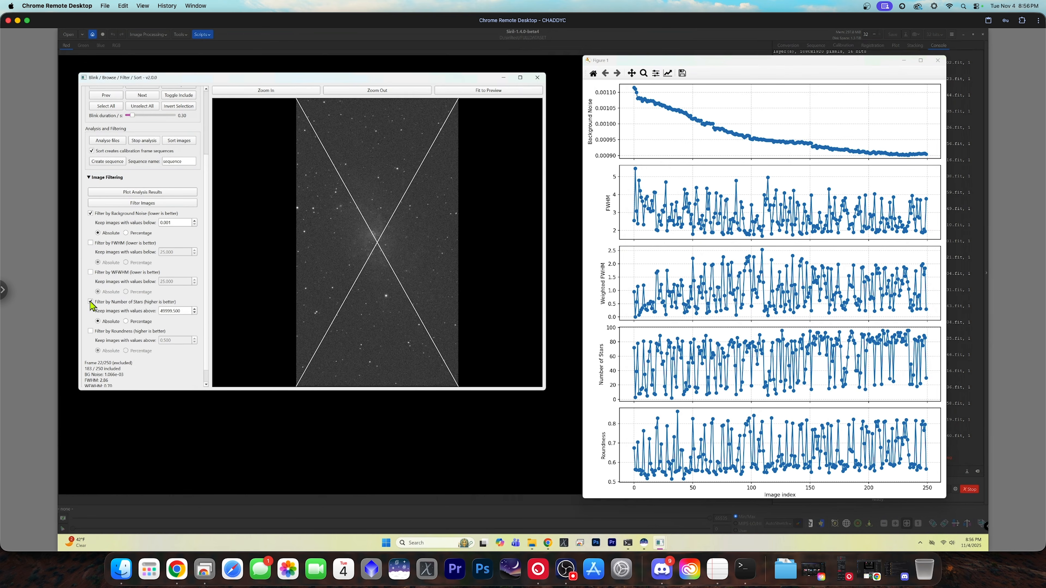
pyautogui.click(184, 311)
pyautogui.doubleClick(171, 311)
pyautogui.write('60.000')
pyautogui.click(151, 203)
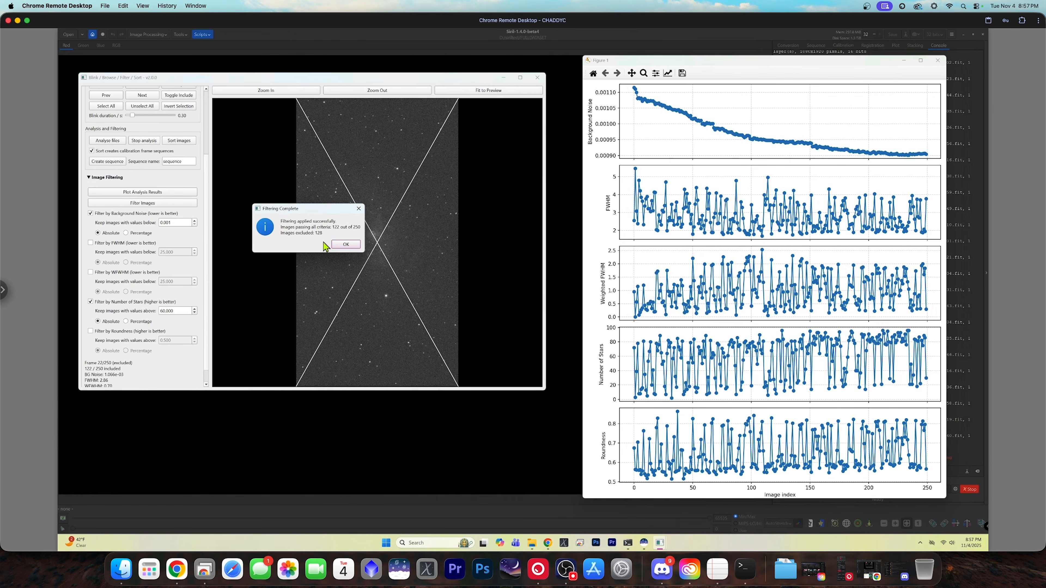
pyautogui.click(346, 244)
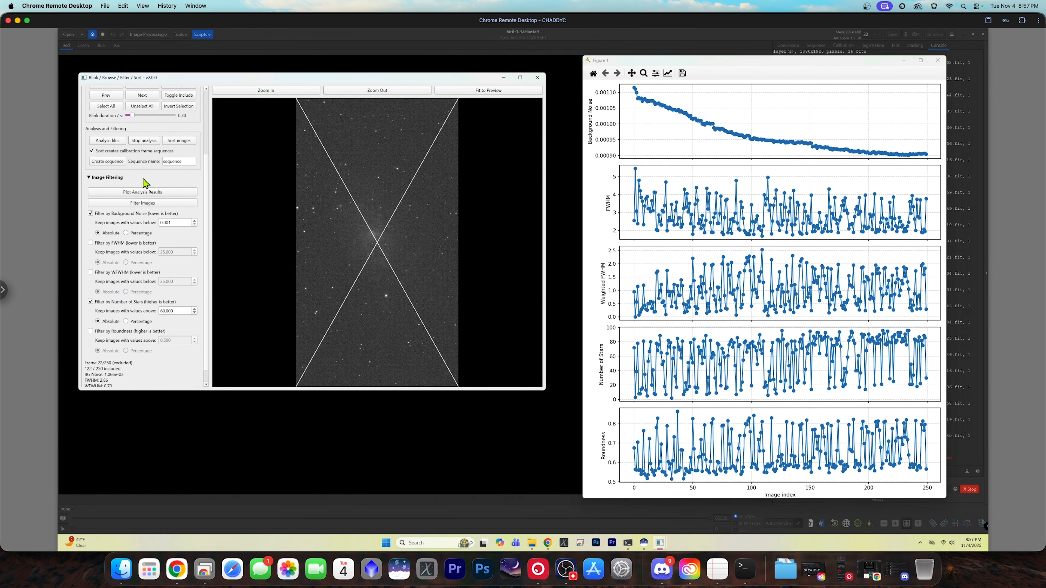
# Step: Create a sequence named "sequence" from the included images and close the script window
pyautogui.scroll(1, 143, 183)
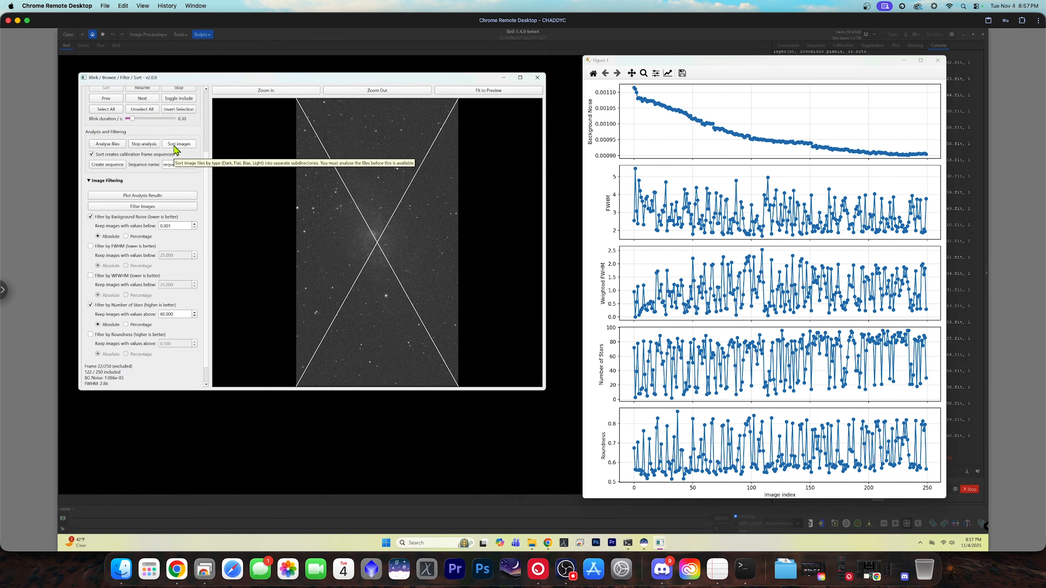
pyautogui.click(120, 167)
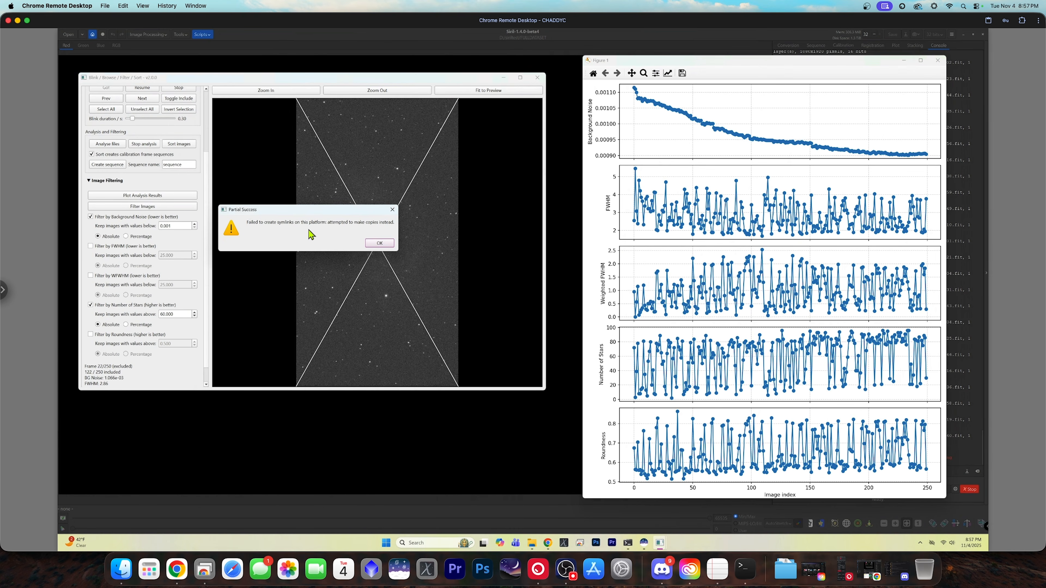
pyautogui.click(378, 244)
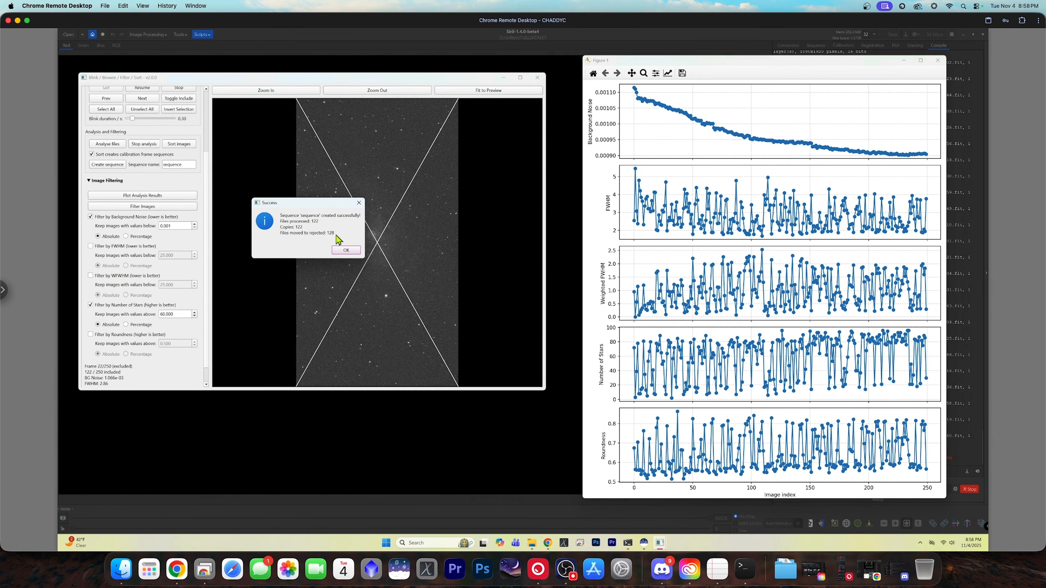
pyautogui.click(346, 250)
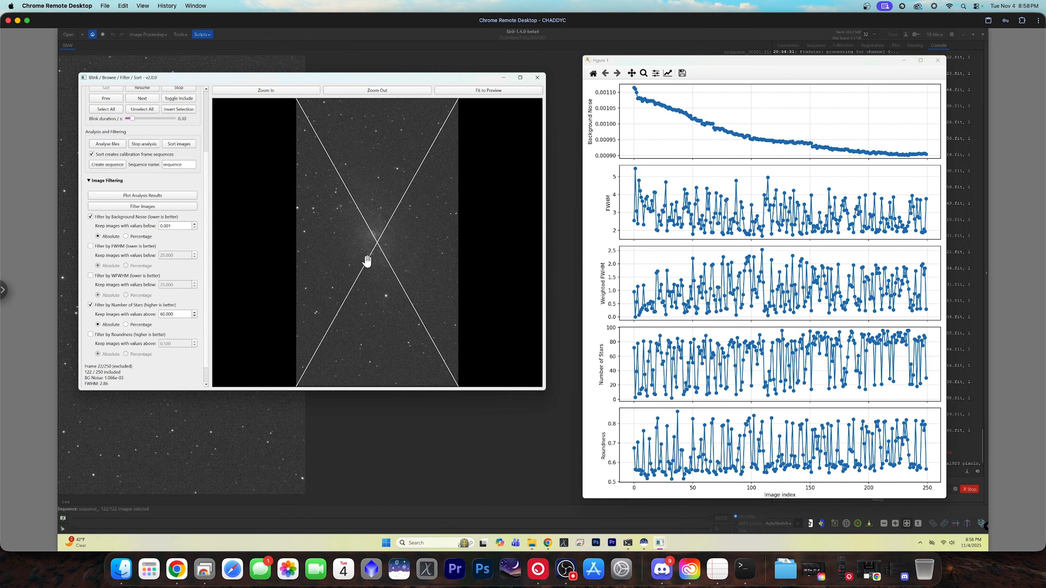
pyautogui.click(537, 77)
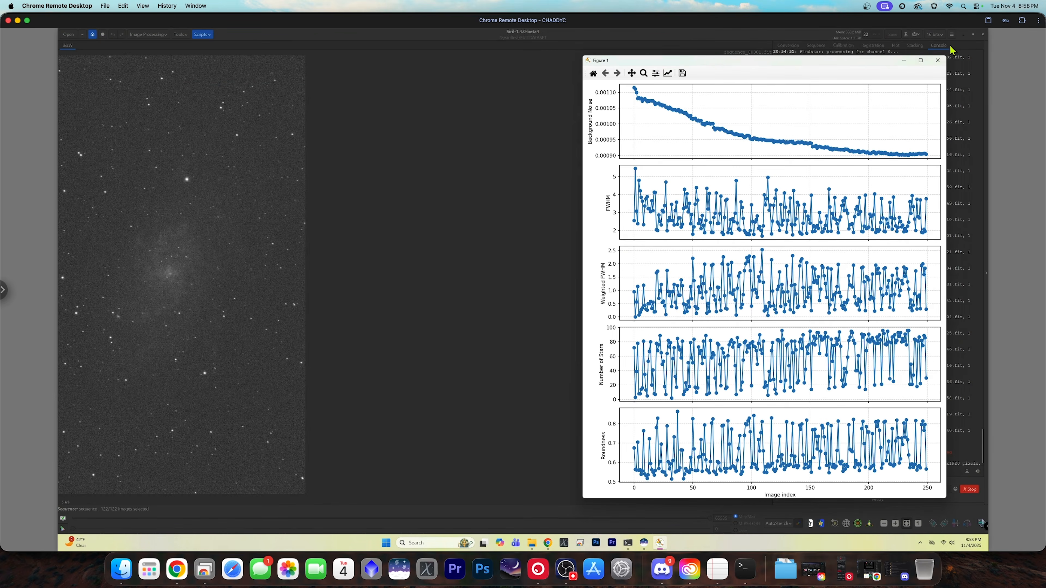
# Step: Close the figure window, switch to File Explorer and open the rejected folder inside FULLDATASET to check the rejected frames
pyautogui.click(938, 61)
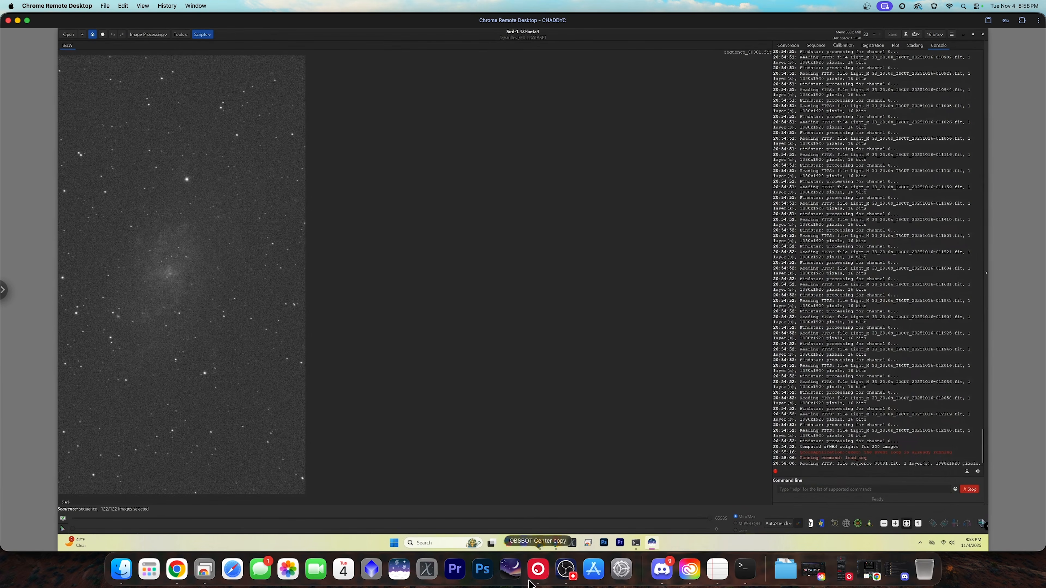
pyautogui.click(540, 544)
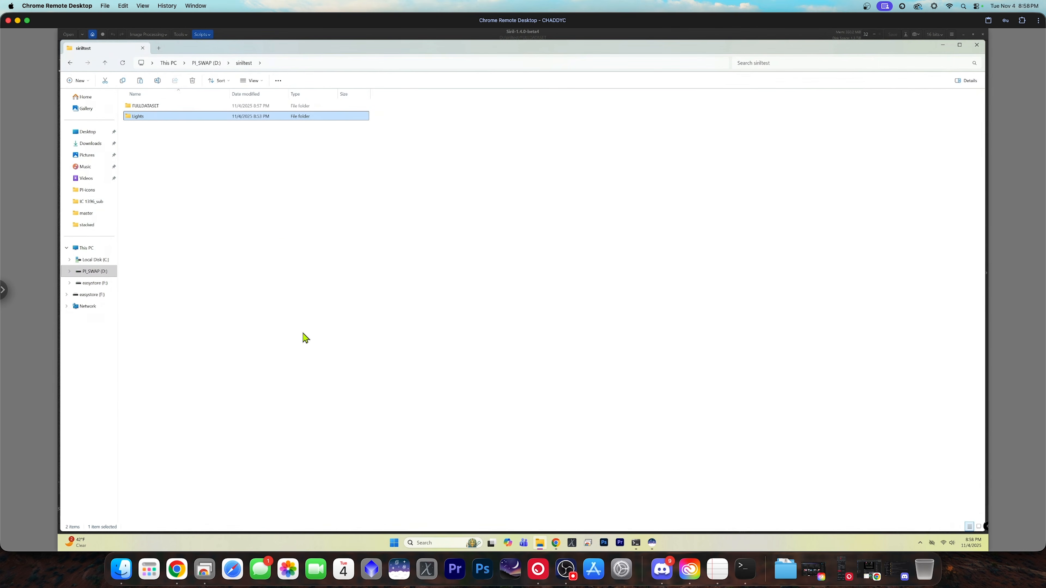
pyautogui.doubleClick(157, 106)
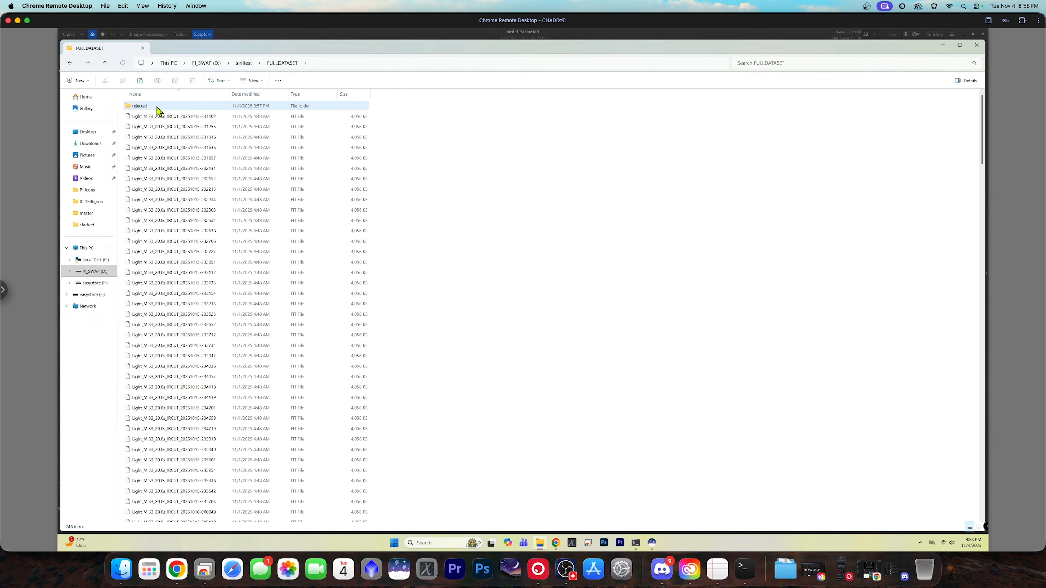
pyautogui.click(156, 109)
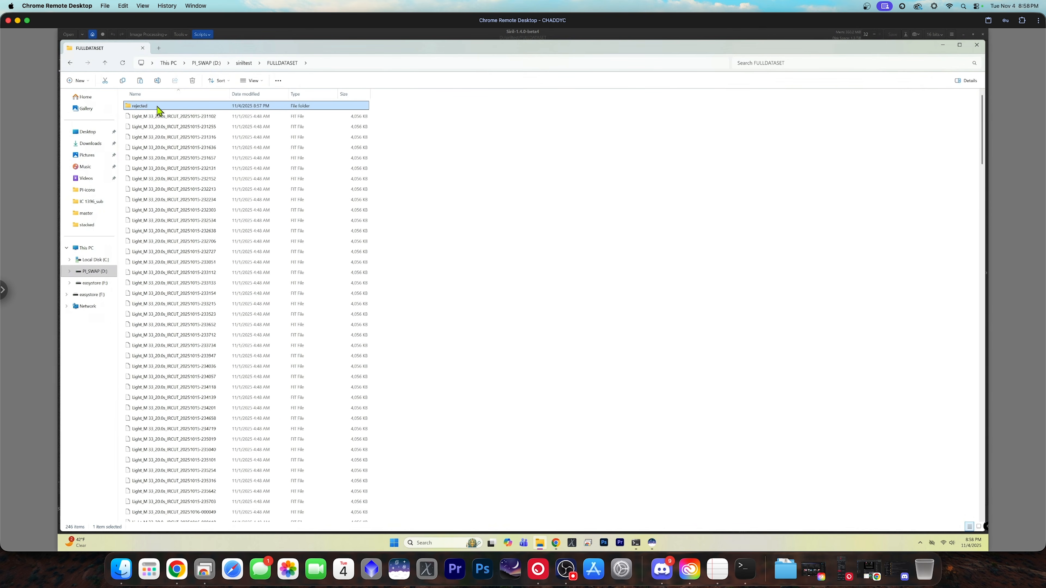
pyautogui.doubleClick(158, 109)
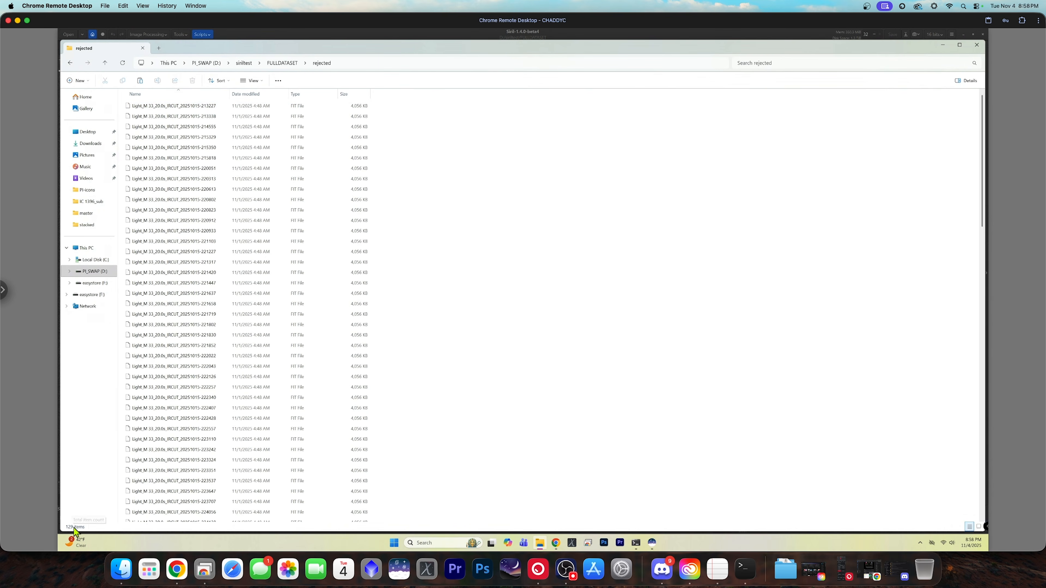
# Step: Copy the files sequence_00001 through sequence_00122 from the FULLDATASET folder into the Lights folder of siriltest
pyautogui.click(70, 63)
pyautogui.click(385, 122)
pyautogui.scroll(-20, 227, 281)
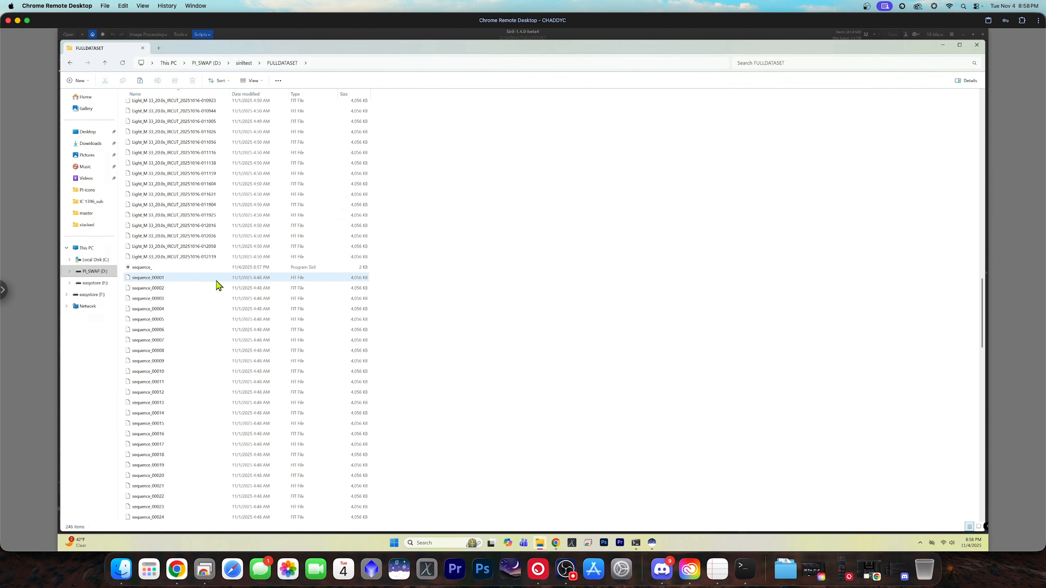
pyautogui.moveTo(387, 278); pyautogui.dragTo(280, 541)
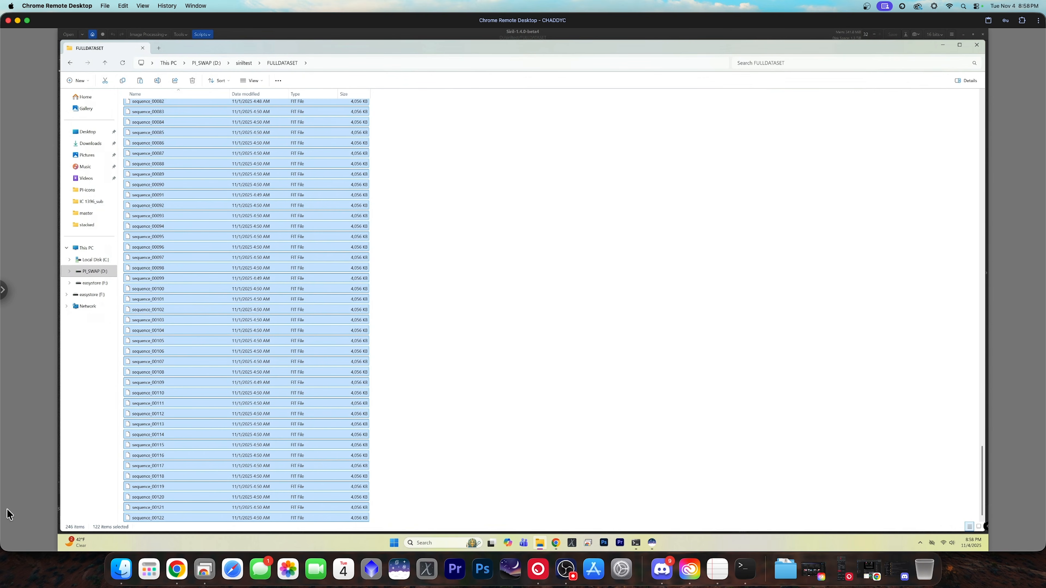
pyautogui.rightClick(215, 278)
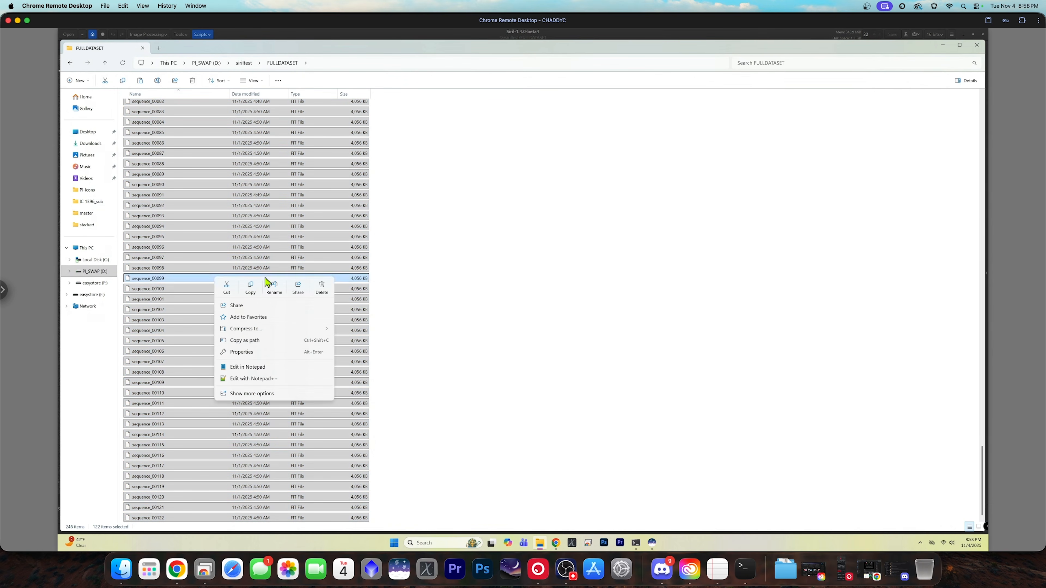
pyautogui.click(252, 291)
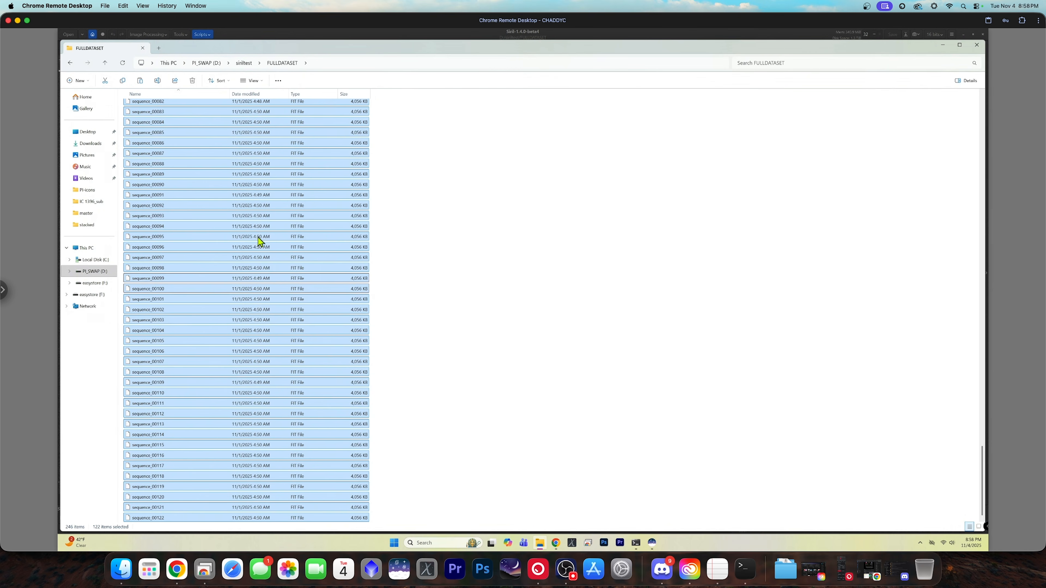
pyautogui.click(249, 64)
pyautogui.doubleClick(154, 117)
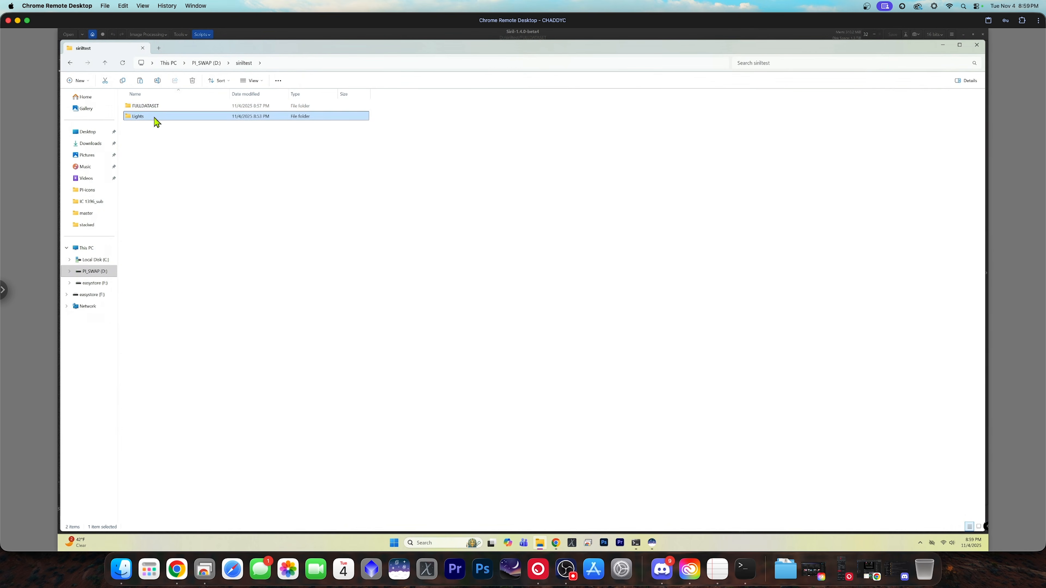
pyautogui.rightClick(157, 120)
pyautogui.click(167, 132)
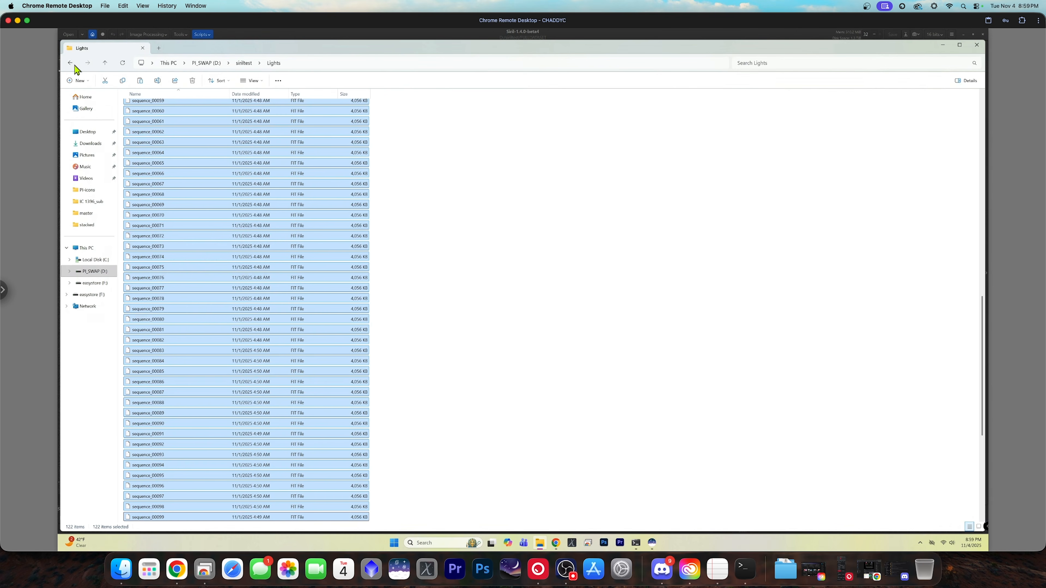
# Step: Delete the FULLDATASET folder from siriltest, closing Siril to release the folder and retrying the deletion
pyautogui.click(72, 67)
pyautogui.rightClick(167, 108)
pyautogui.click(261, 116)
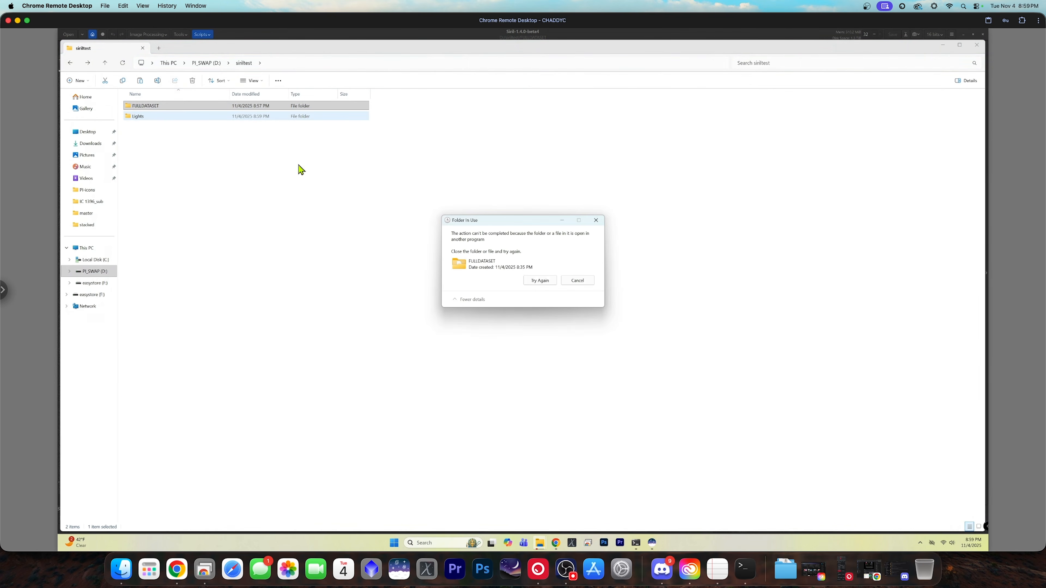
pyautogui.click(548, 284)
pyautogui.click(551, 284)
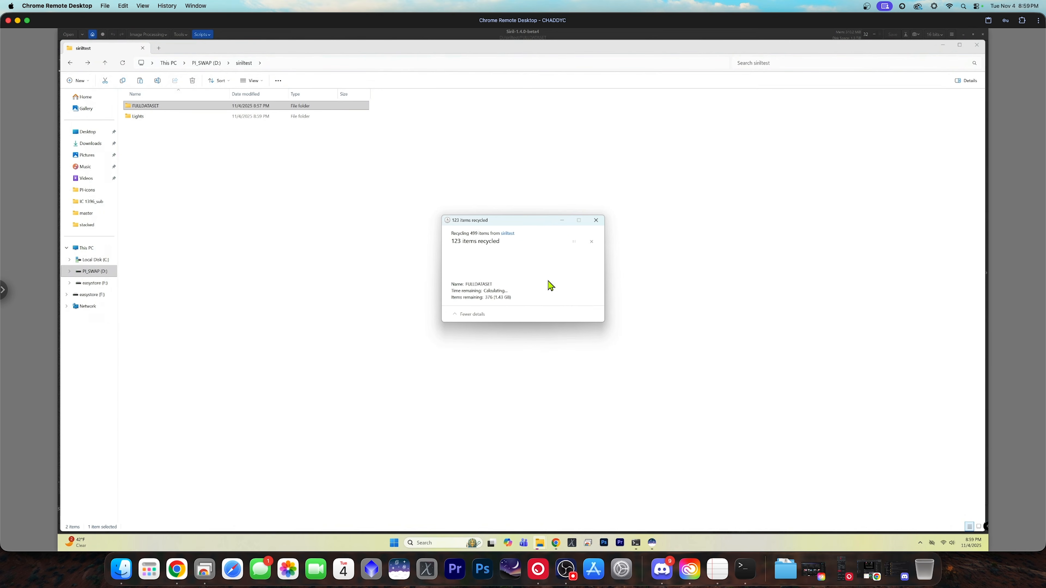
pyautogui.click(651, 544)
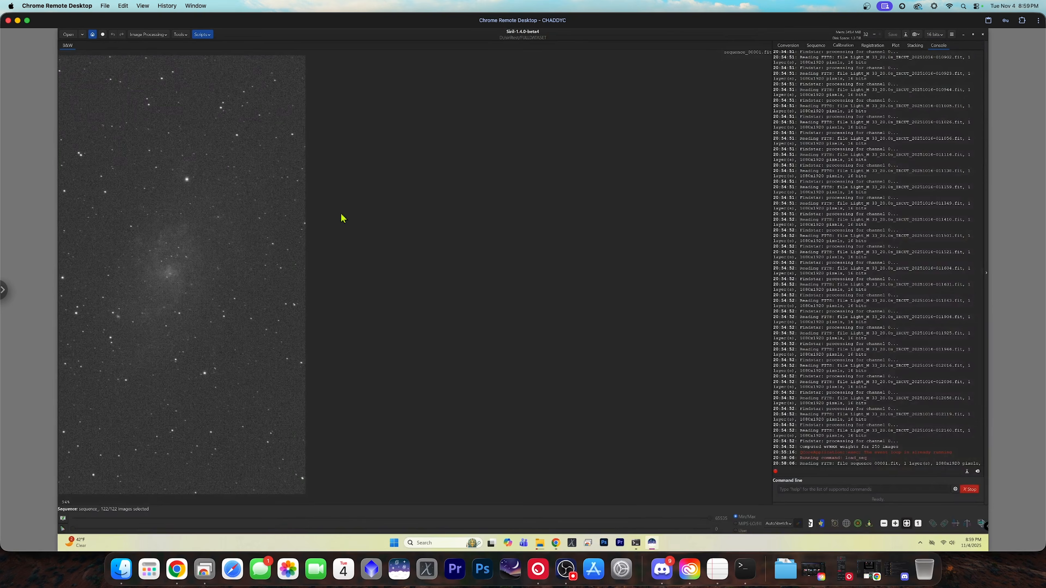
pyautogui.click(983, 35)
pyautogui.click(536, 281)
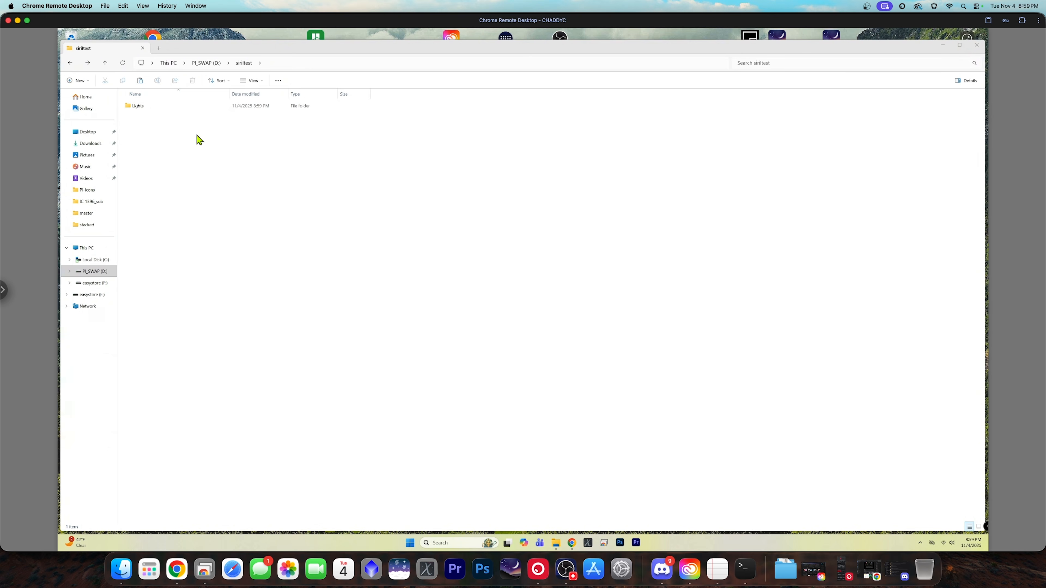
# Step: Close File Explorer, relaunch Siril and set its working directory to D:\siriltest
pyautogui.click(976, 44)
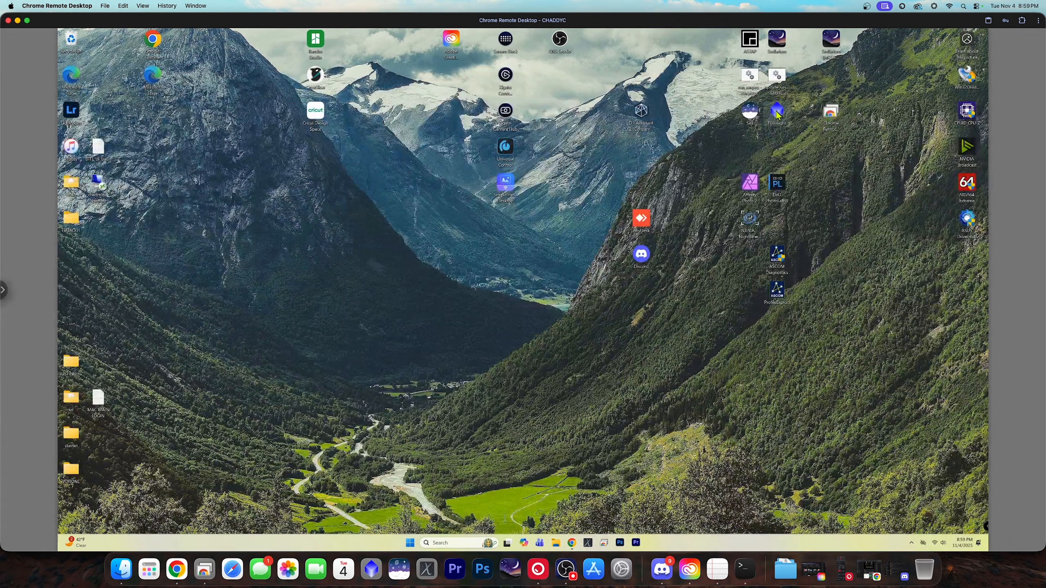
pyautogui.doubleClick(750, 114)
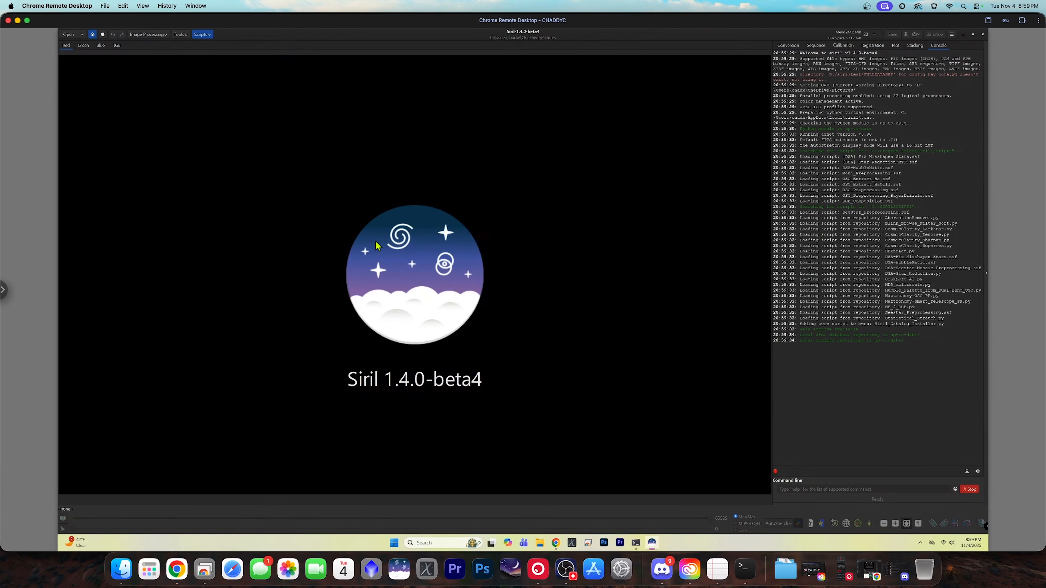
pyautogui.click(92, 35)
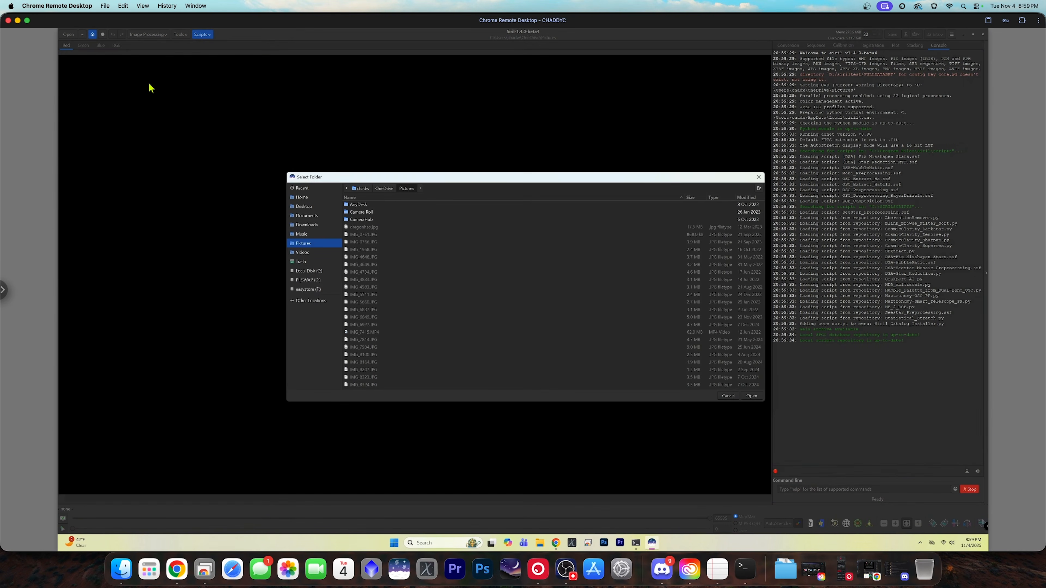
pyautogui.click(317, 281)
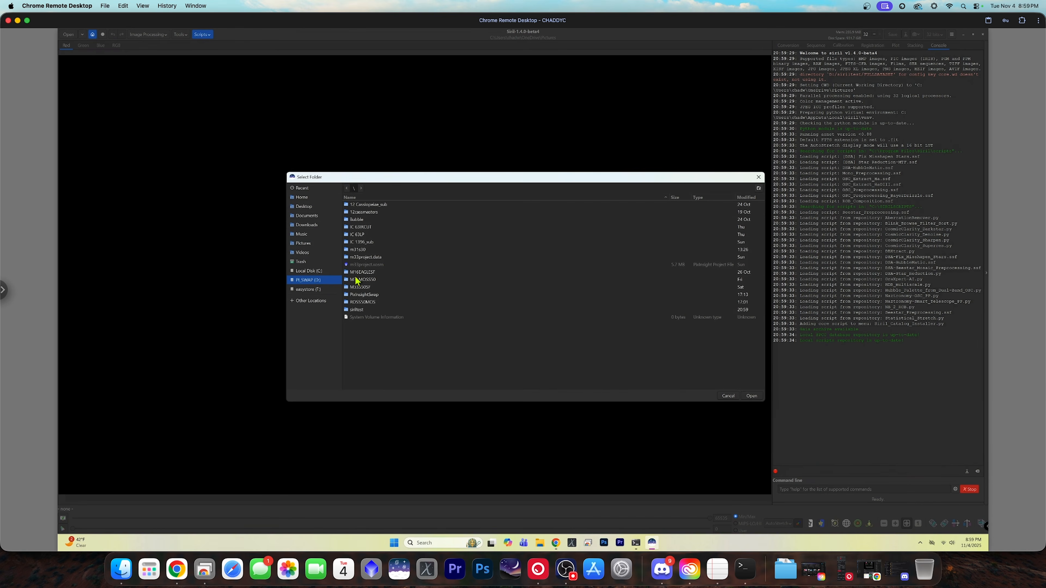
pyautogui.click(363, 311)
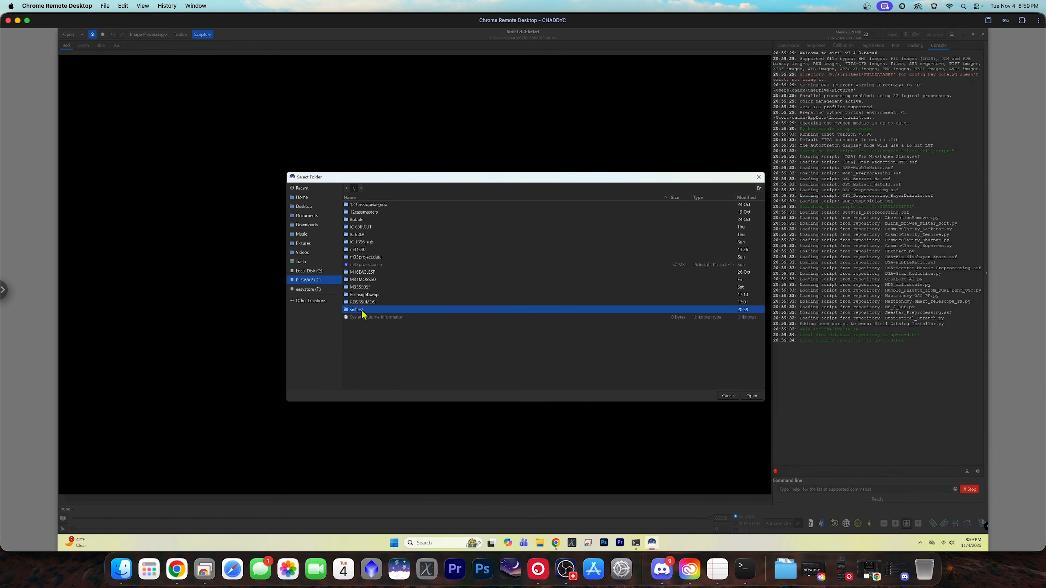
pyautogui.doubleClick(362, 311)
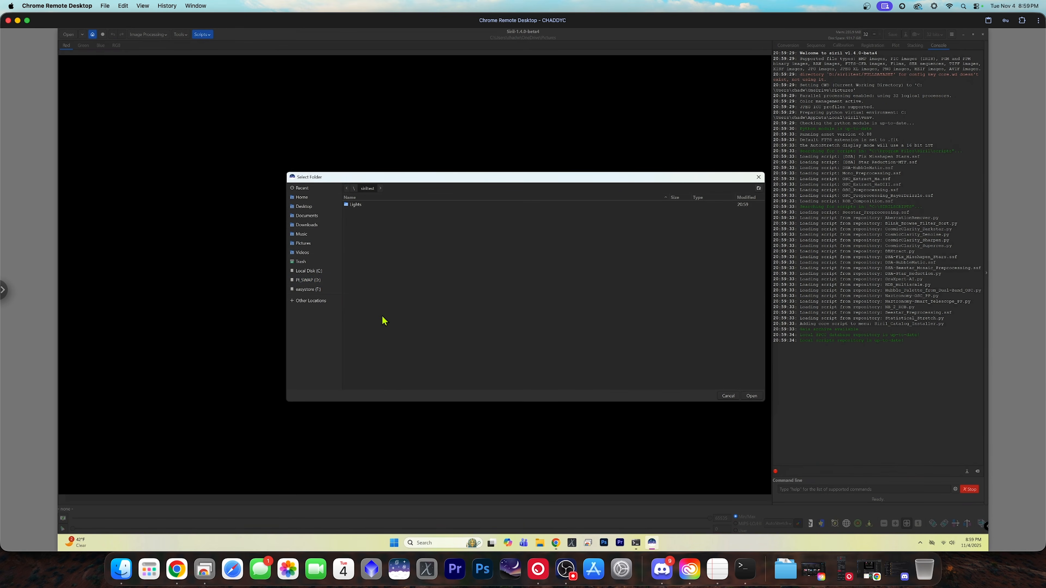
pyautogui.click(752, 396)
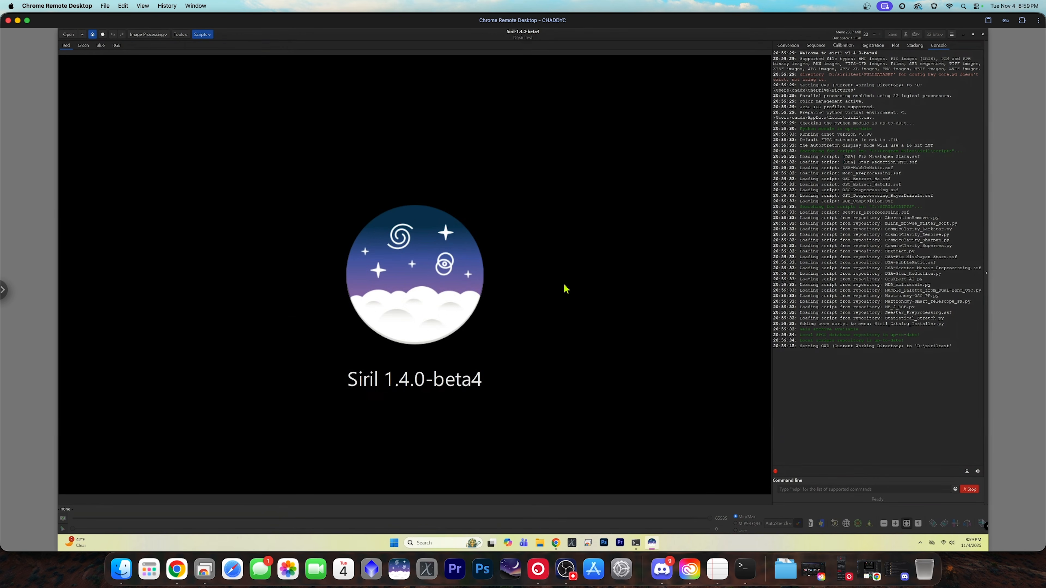
# Step: Open the Naztronomy-Smart_Telescope_PP.py preprocessing script and enable cleaning up files for the ZWO Seestar S30 telescope
pyautogui.click(207, 36)
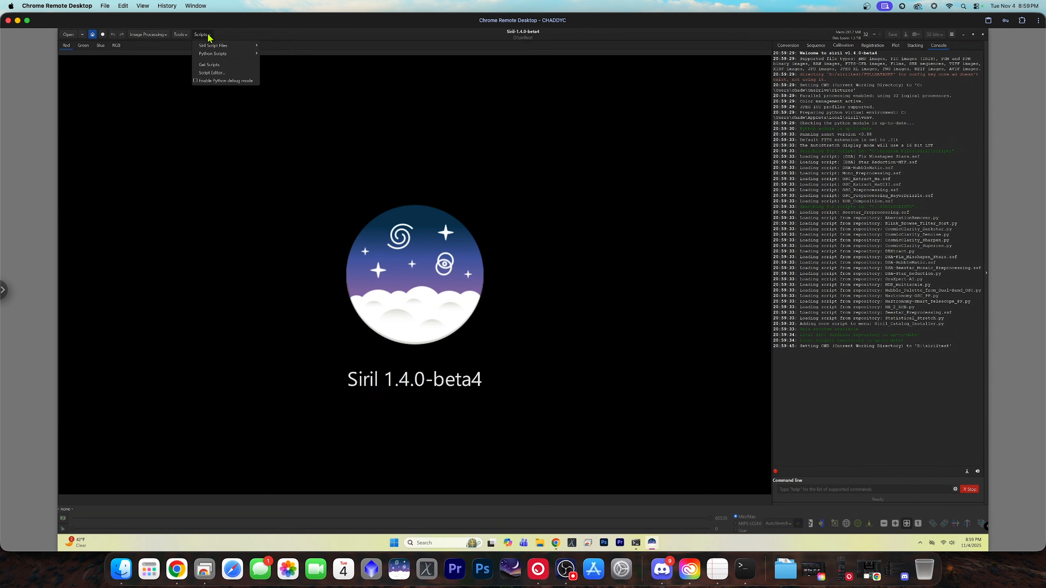
pyautogui.moveTo(211, 48)
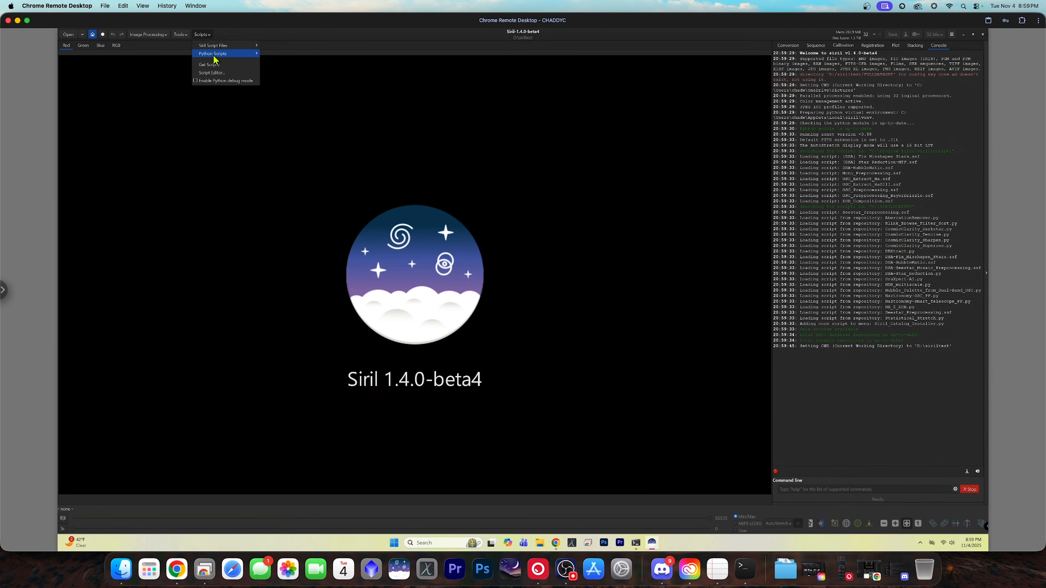
pyautogui.moveTo(270, 57)
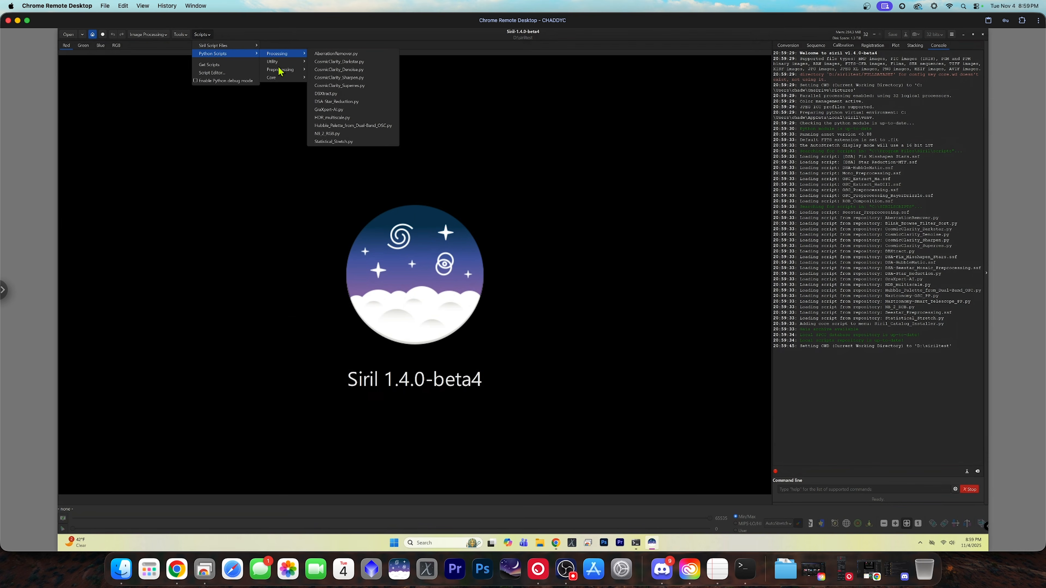
pyautogui.moveTo(287, 72)
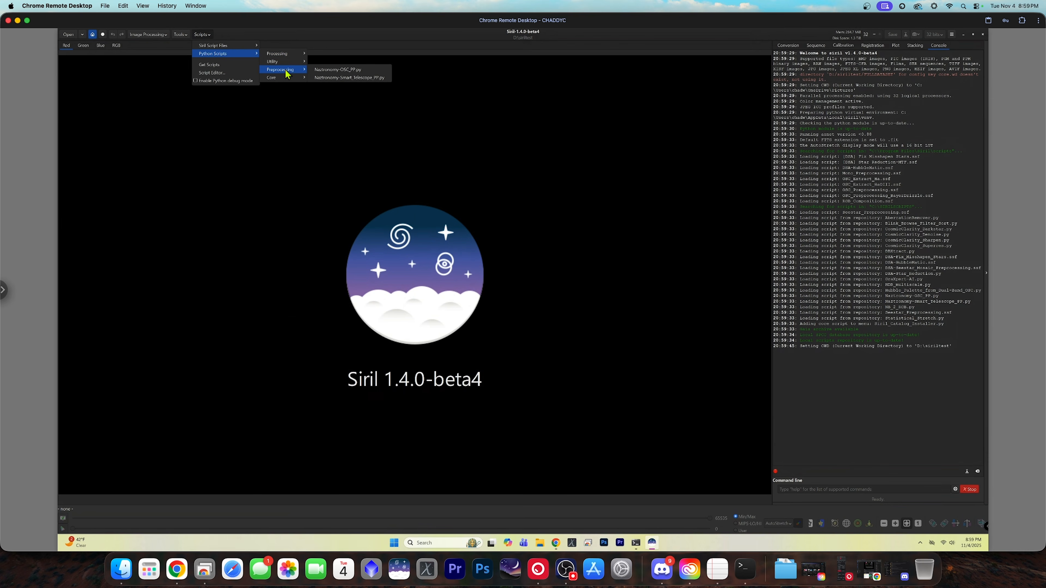
pyautogui.click(337, 78)
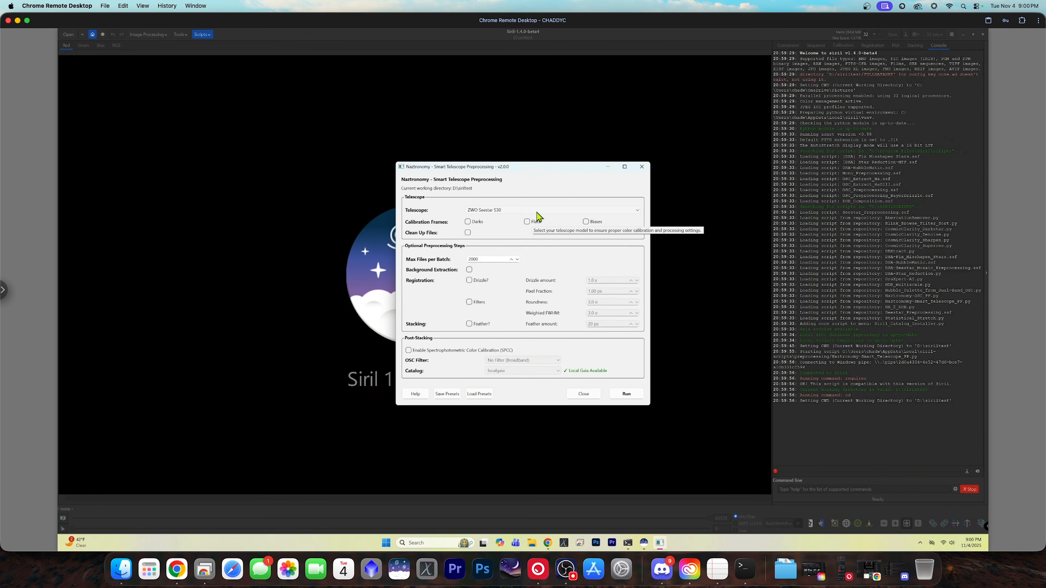
pyautogui.click(467, 233)
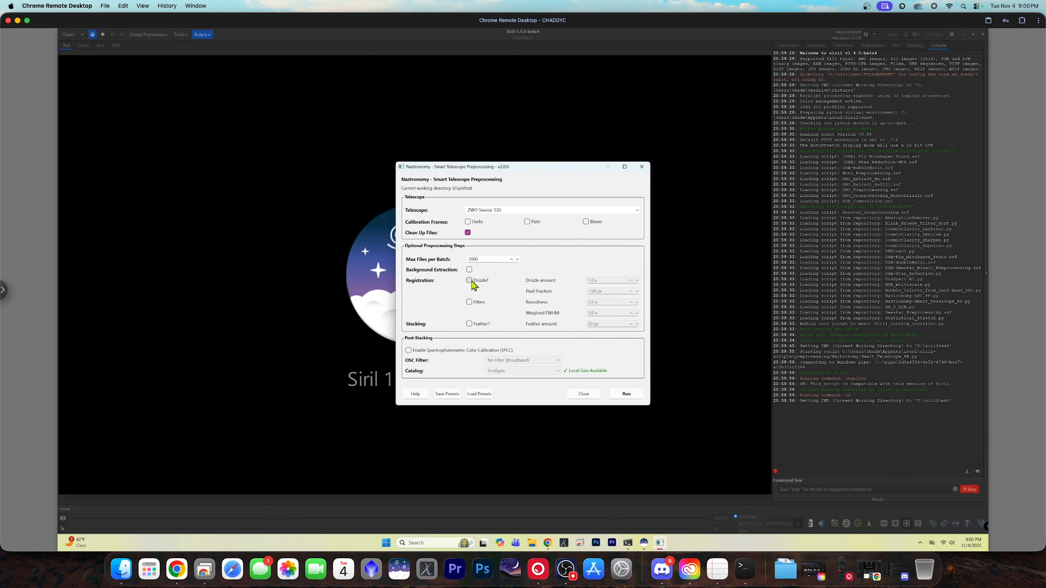